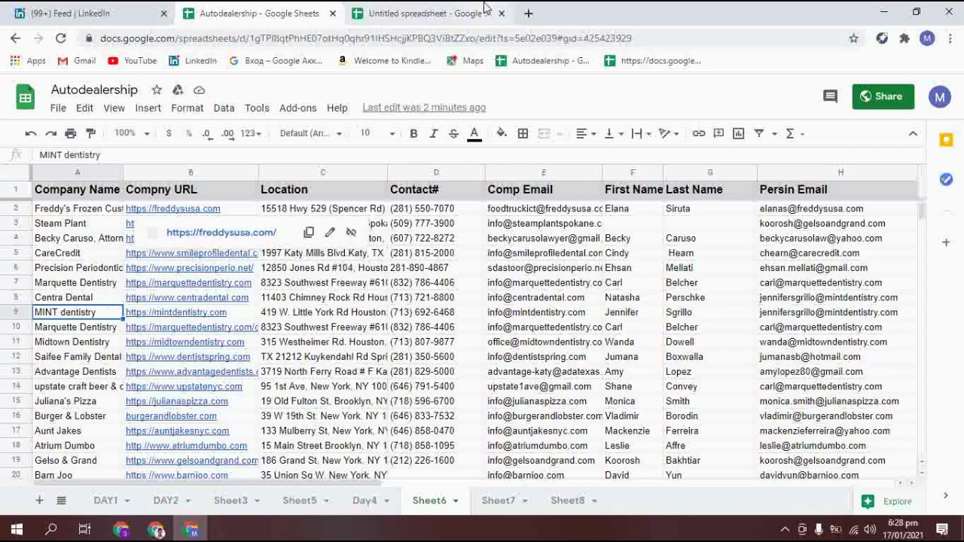
# - Search Google for "clearbit extension" in a new tab and open the Clearbit Connect Chrome extension result
pyautogui.click(528, 14)
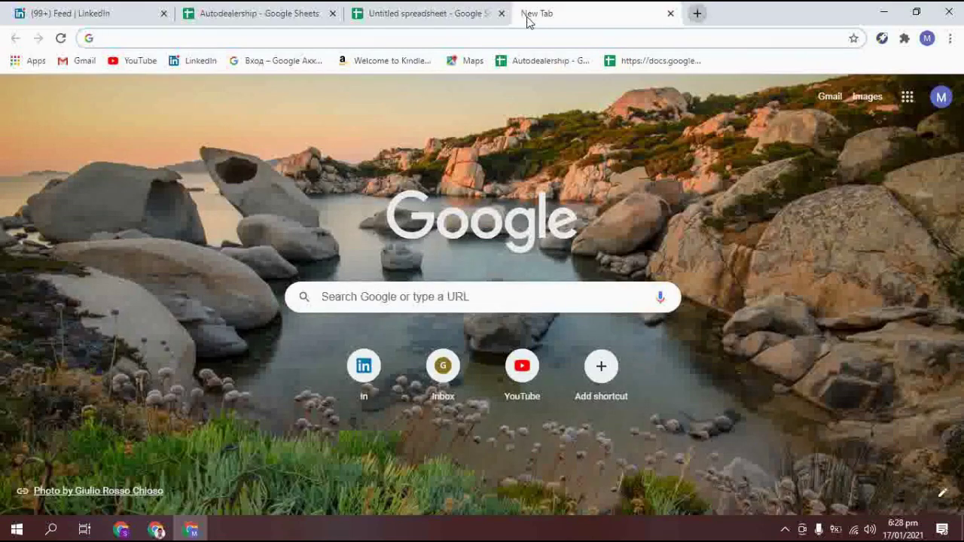
pyautogui.write('cl')
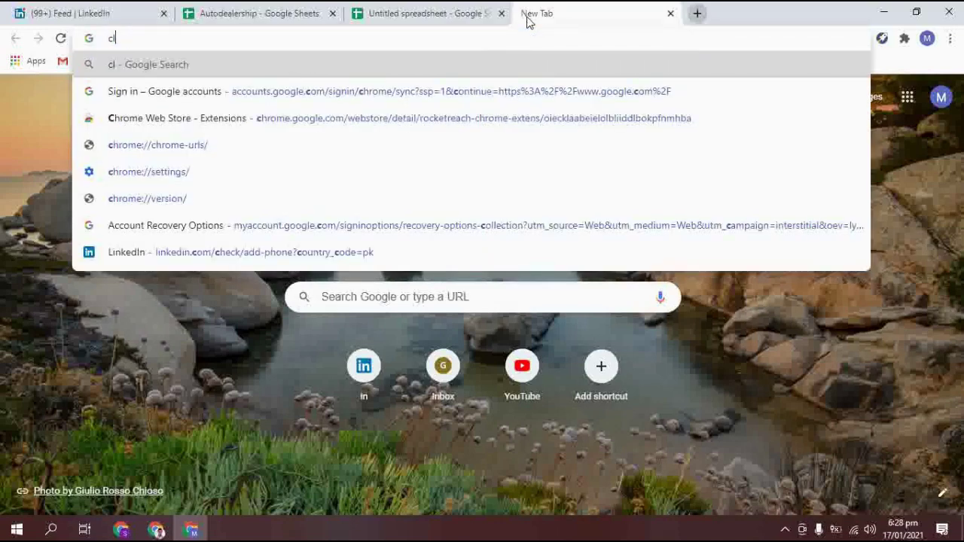
pyautogui.write('earbit')
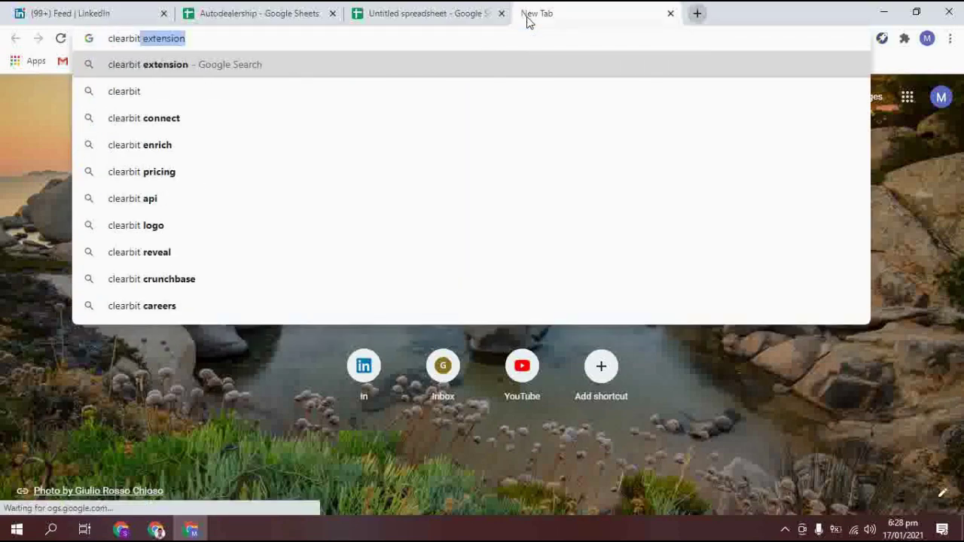
pyautogui.press('Right')
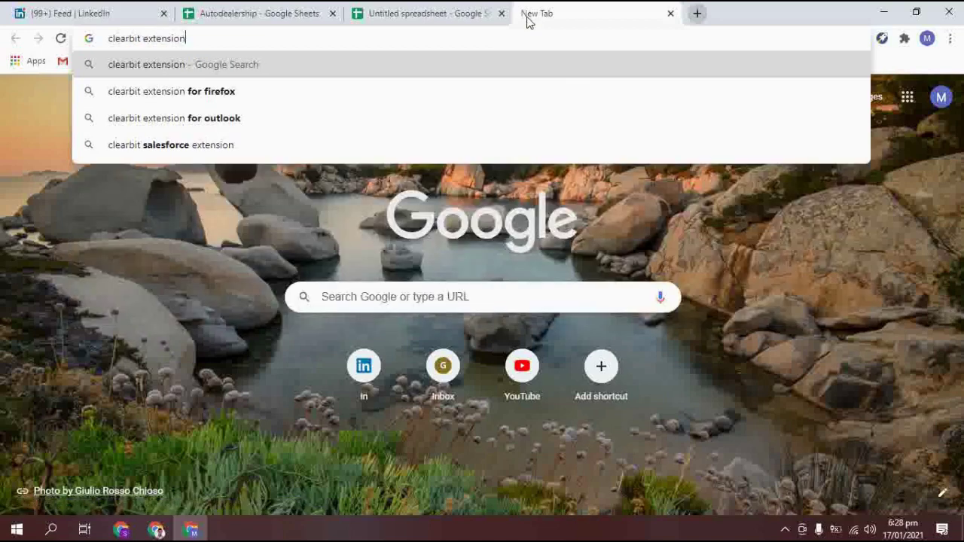
pyautogui.press('Return')
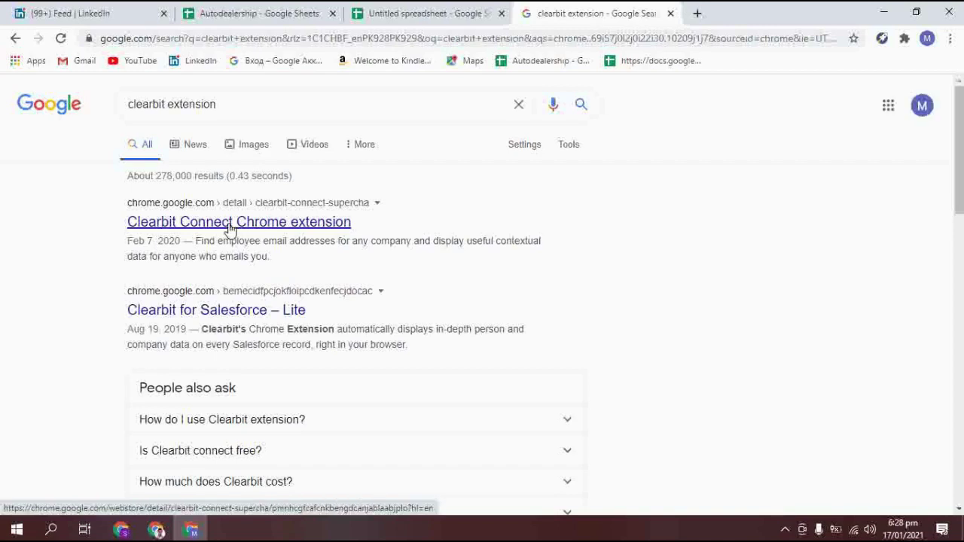
pyautogui.click(232, 224)
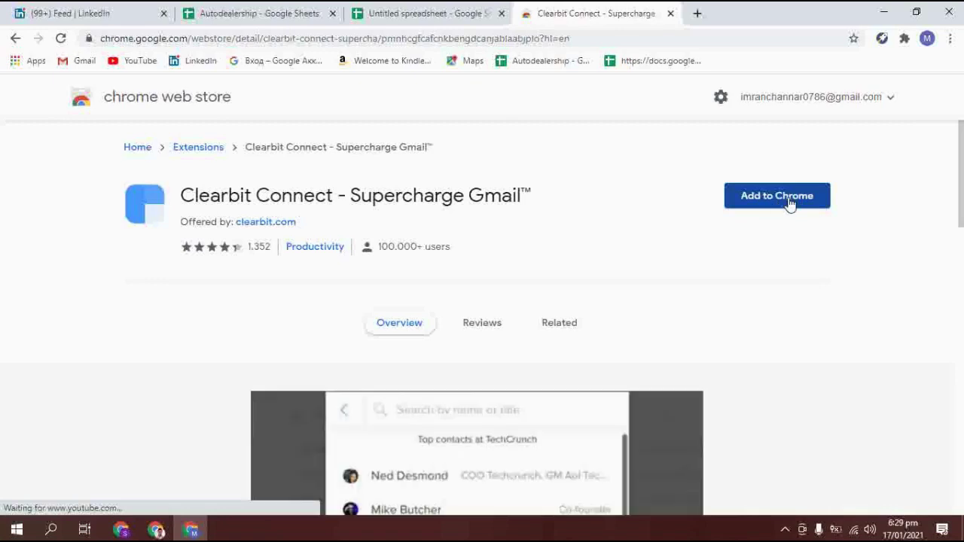
# - Add the Clearbit Connect - Supercharge Gmail extension to Chrome and pin it for quick access
pyautogui.click(790, 203)
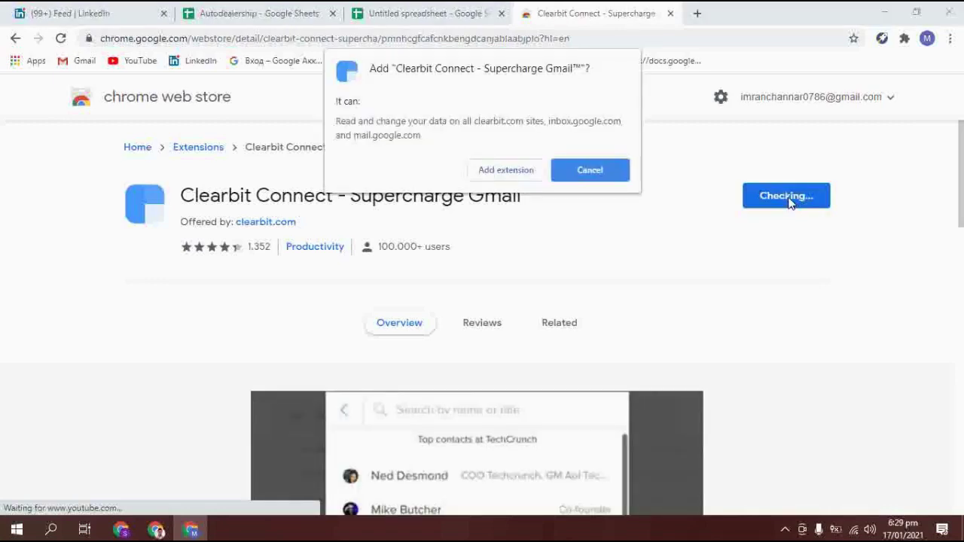
pyautogui.click(517, 173)
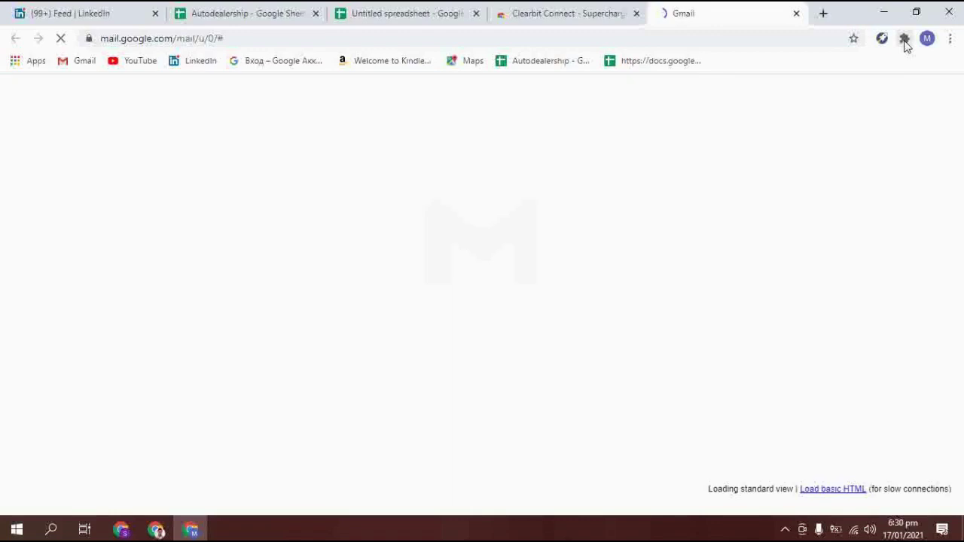
pyautogui.click(905, 42)
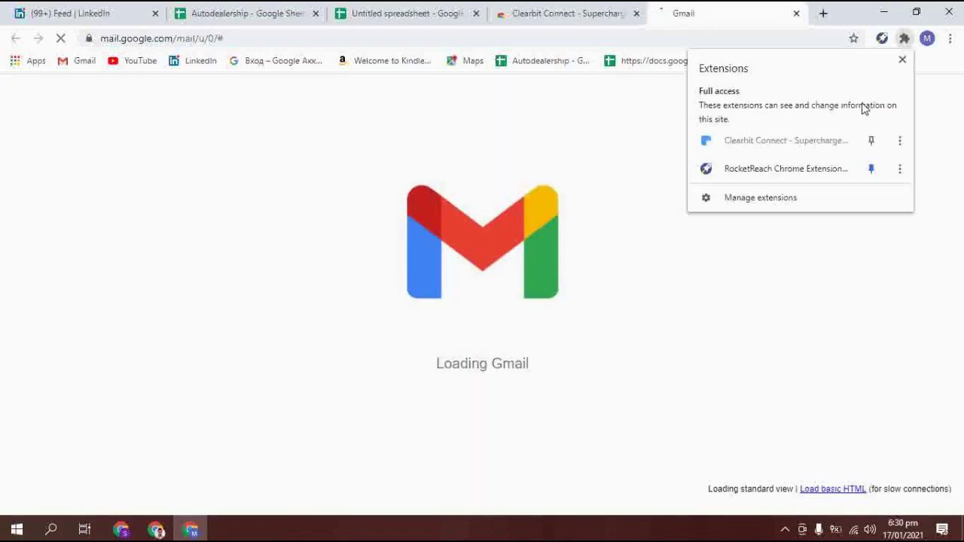
pyautogui.click(870, 142)
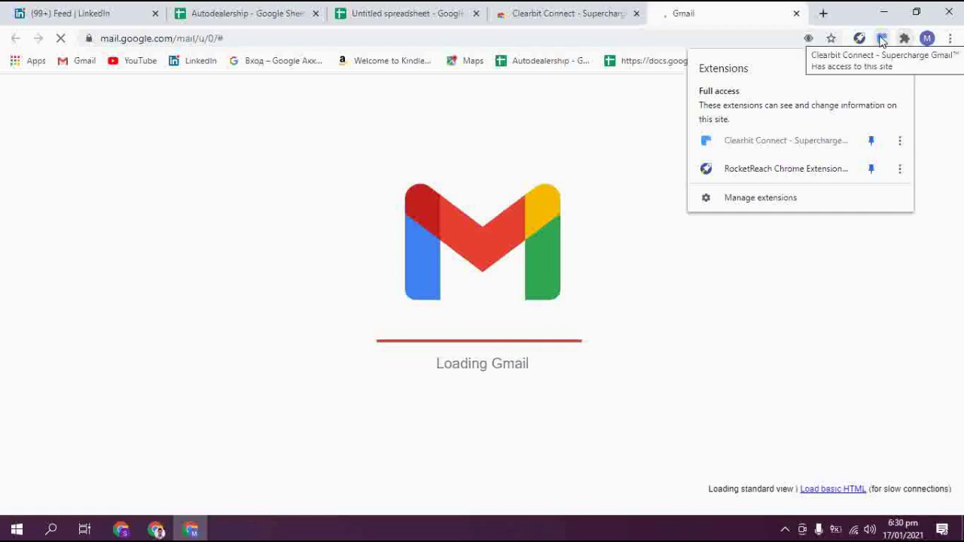
pyautogui.click(749, 7)
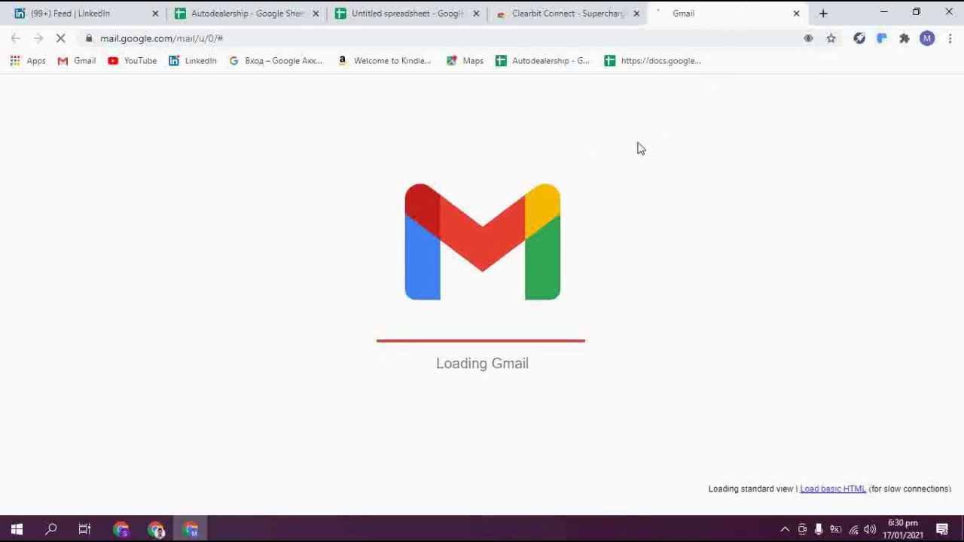
# - Copy the Persin Email value for Freddy's Frozen Custard in row 2 of the Autodealership spreadsheet
pyautogui.click(423, 15)
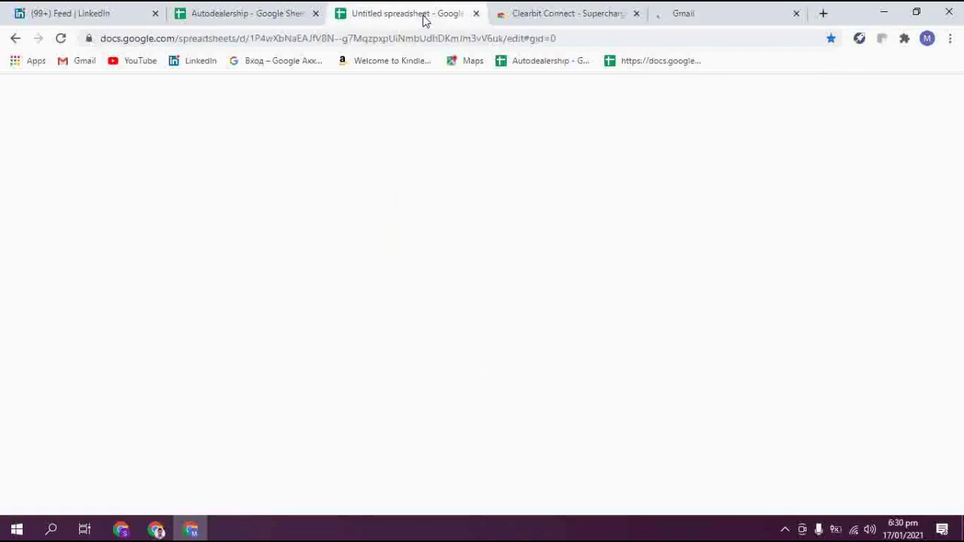
pyautogui.click(663, 11)
pyautogui.click(345, 9)
pyautogui.click(259, 9)
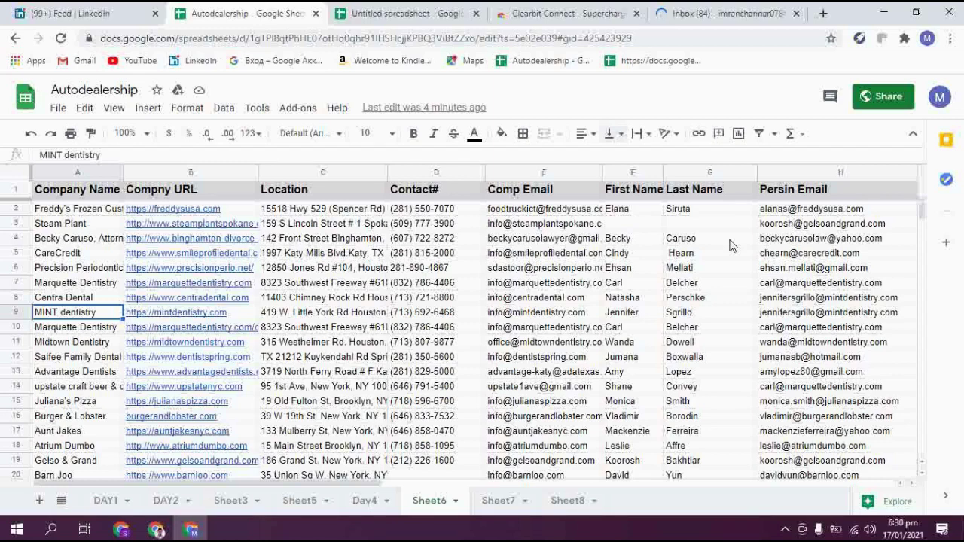
pyautogui.click(792, 210)
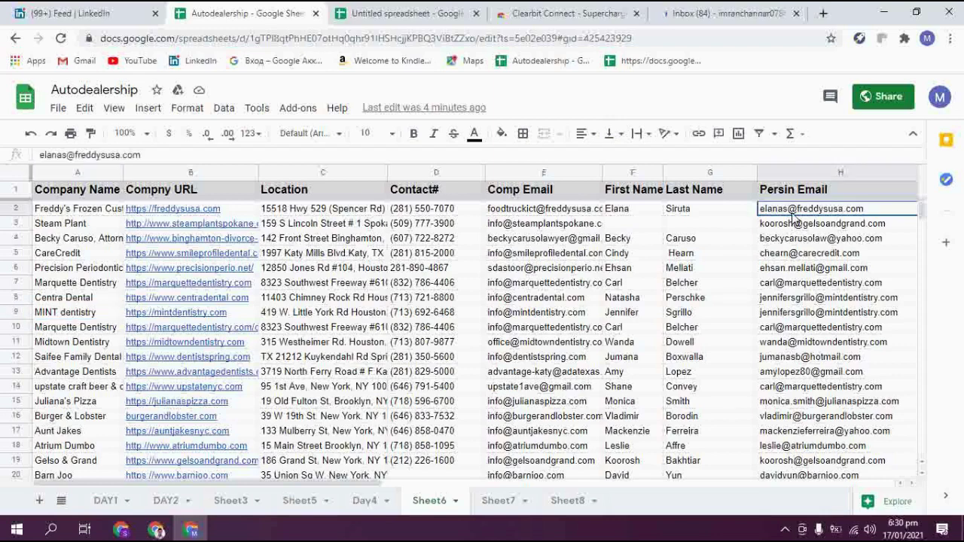
pyautogui.hotkey('ctrl', 'c')
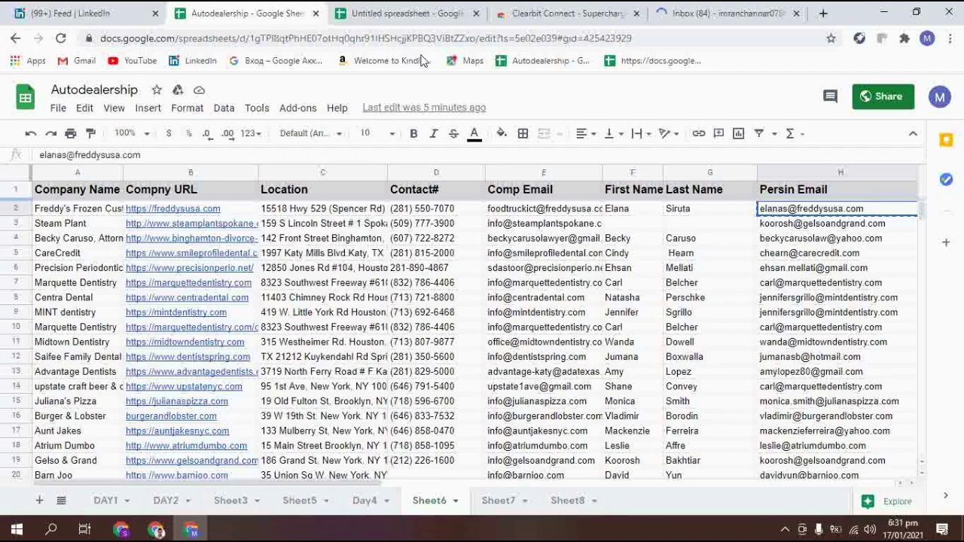
# - Switch to Gmail, start a new message and open the Clearbit Connect add-on beside it
pyautogui.click(749, 9)
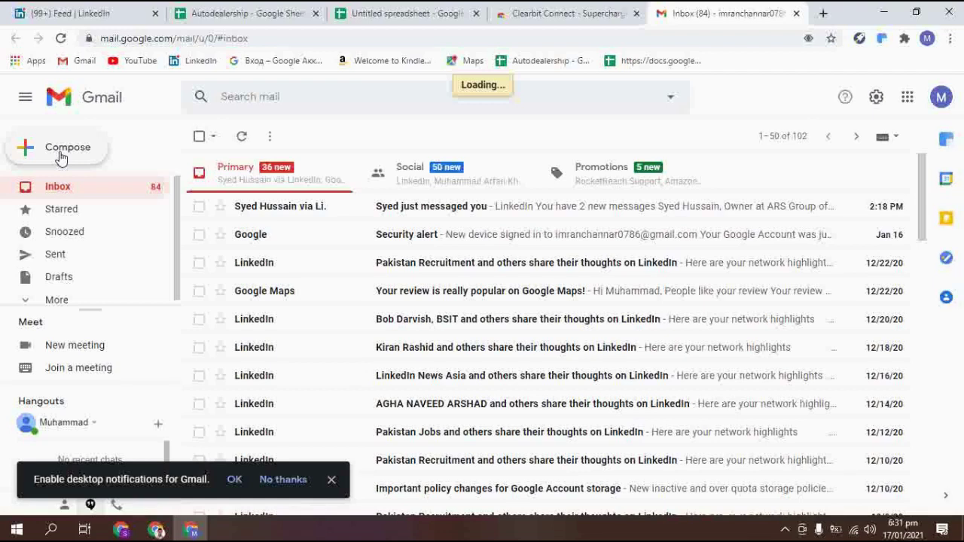
pyautogui.click(62, 150)
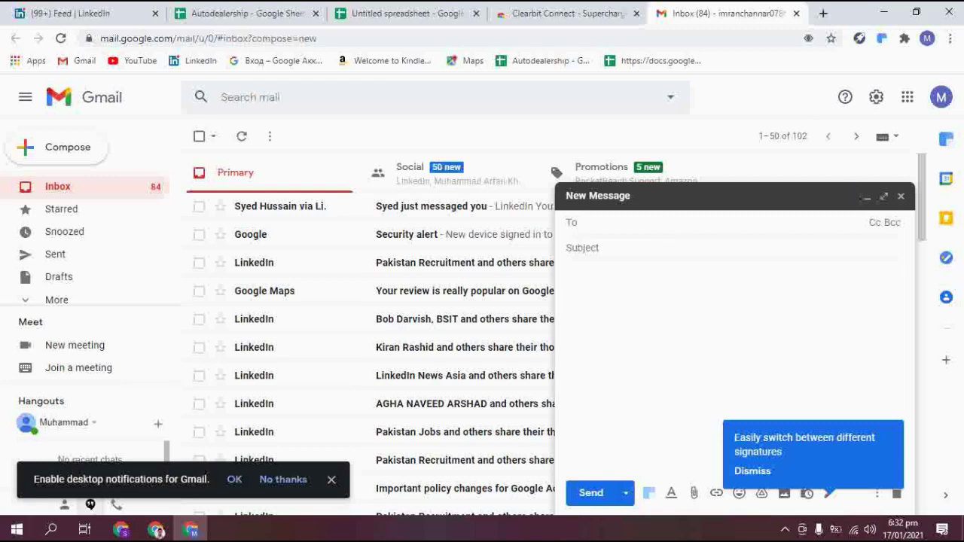
pyautogui.click(946, 141)
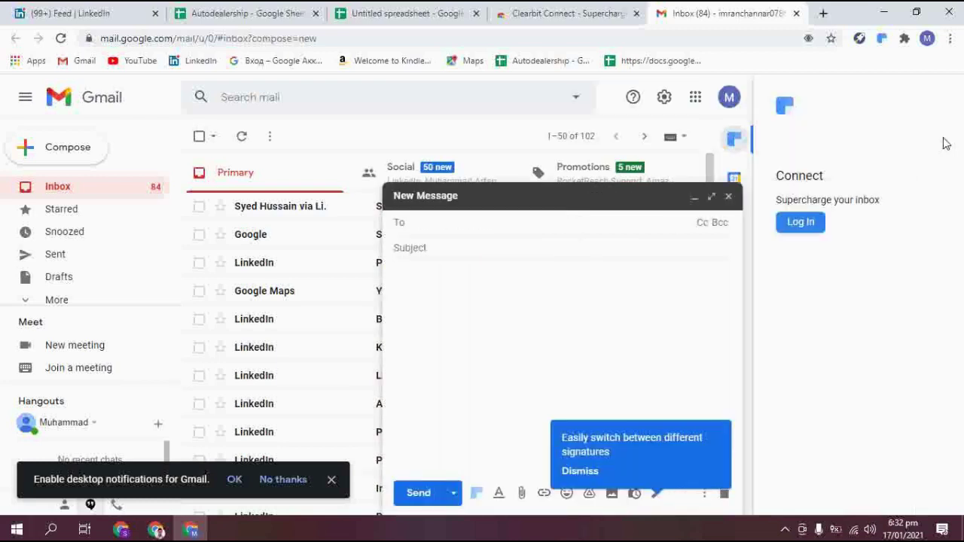
# - Log in to Clearbit Connect with the free Community Edition, using the existing Google account and allowing access to its contacts
pyautogui.click(794, 230)
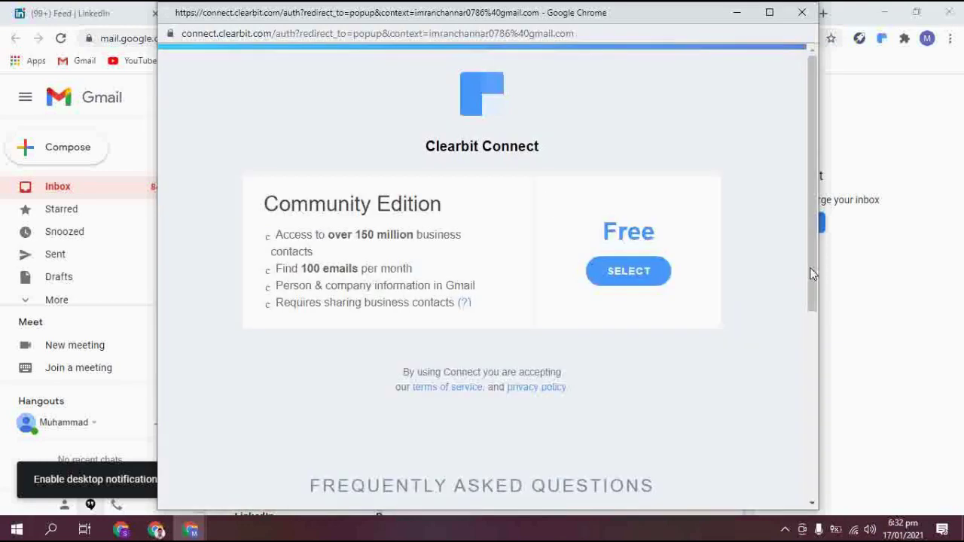
pyautogui.moveTo(812, 272); pyautogui.dragTo(813, 234)
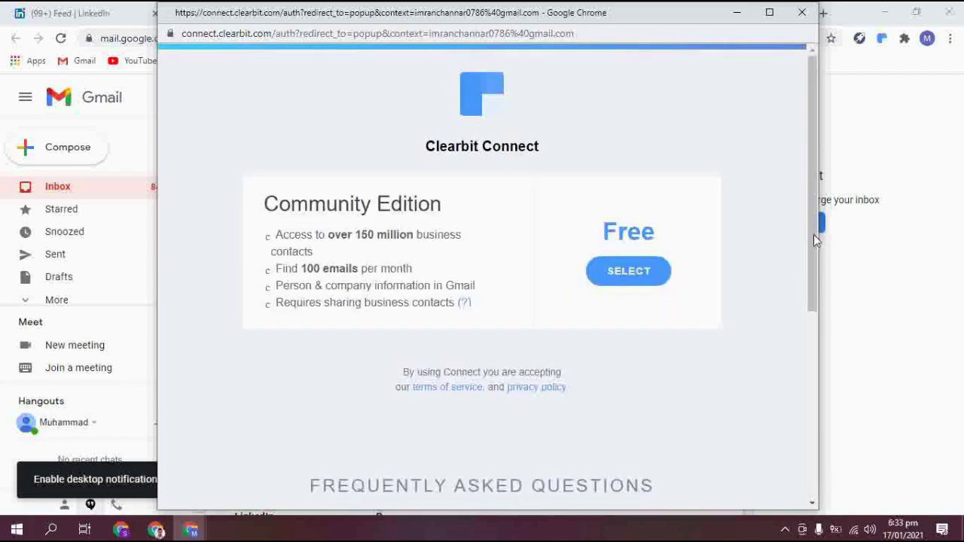
pyautogui.click(630, 278)
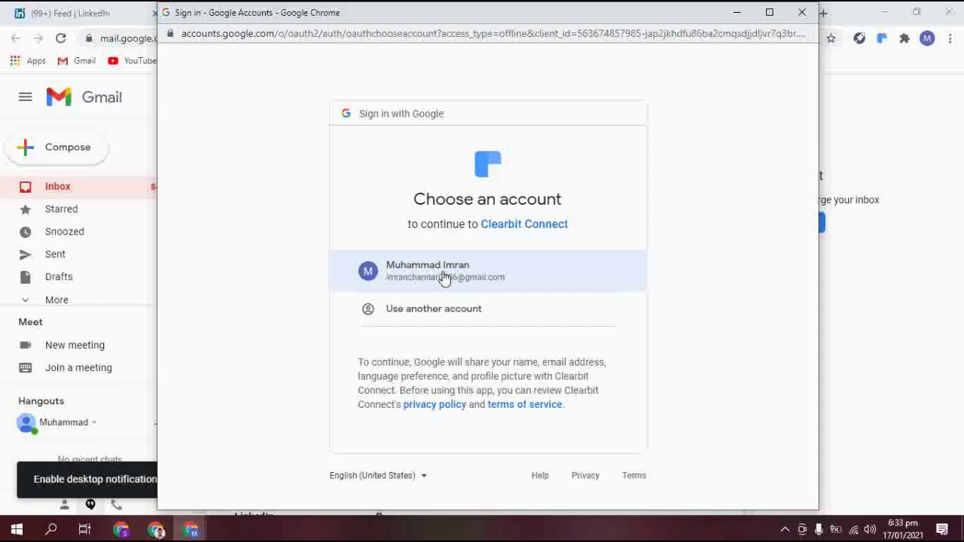
pyautogui.click(444, 278)
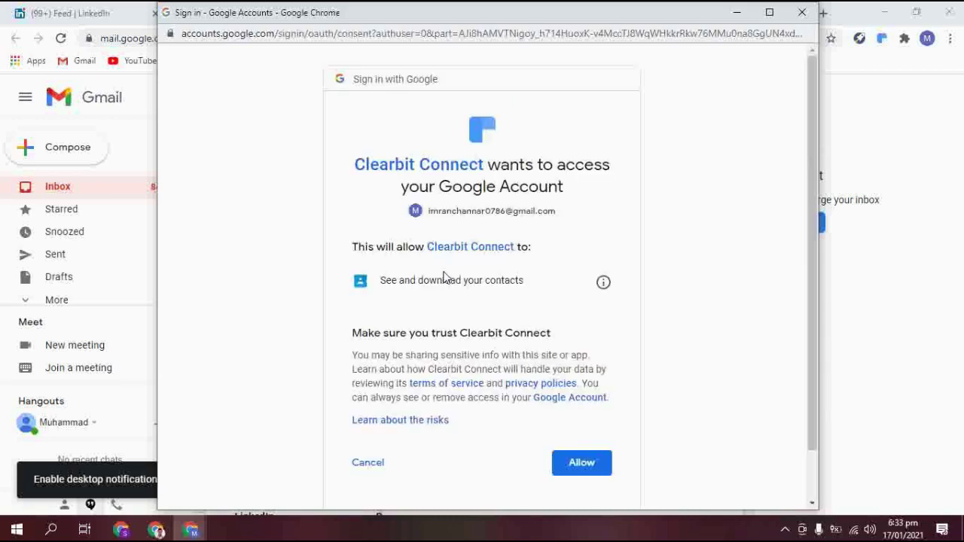
pyautogui.click(574, 468)
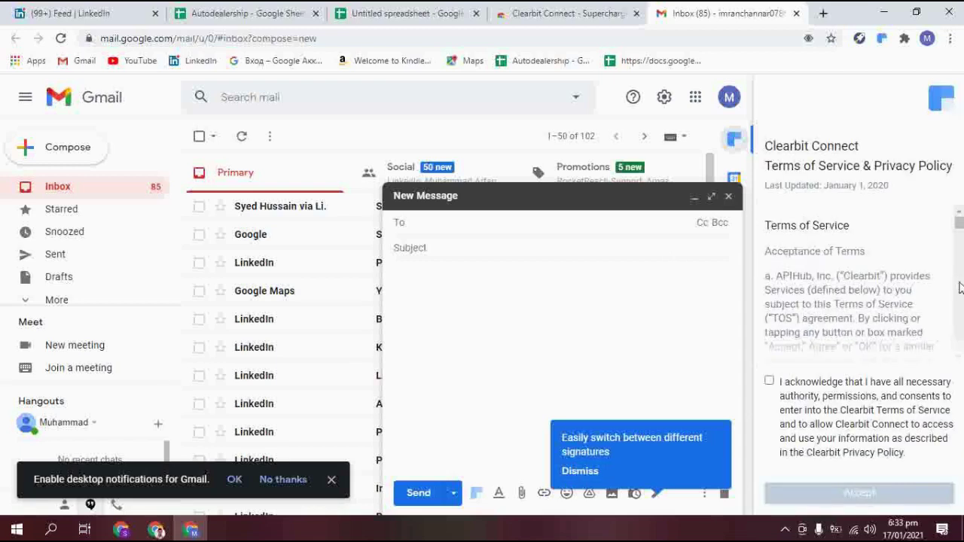
# - Acknowledge and accept the Clearbit Connect Terms of Service and Privacy Policy
pyautogui.scroll(-3, 960, 287)
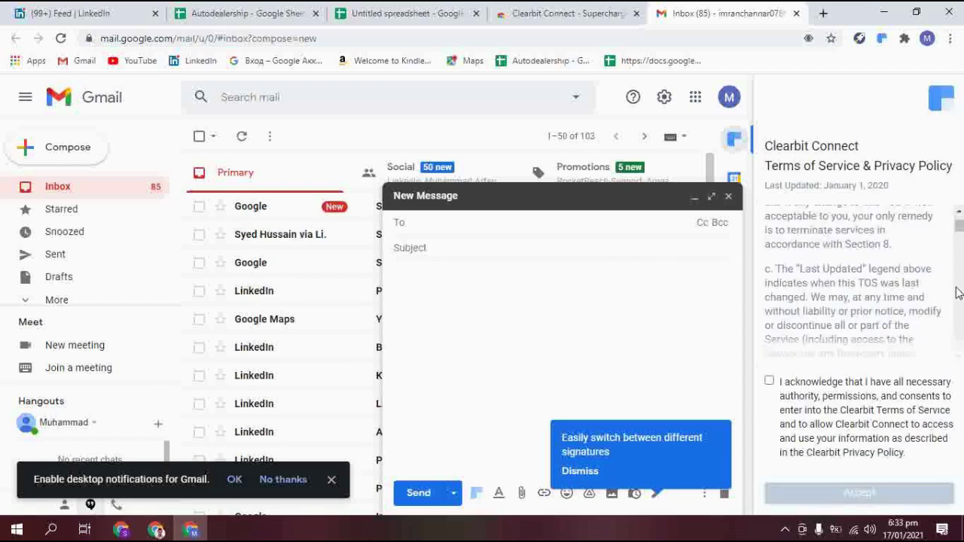
pyautogui.click(768, 383)
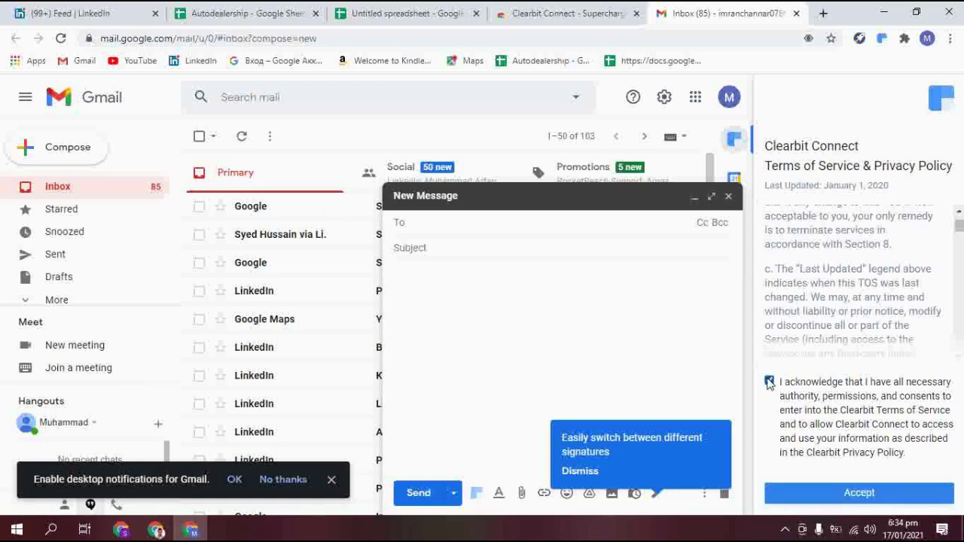
pyautogui.click(859, 494)
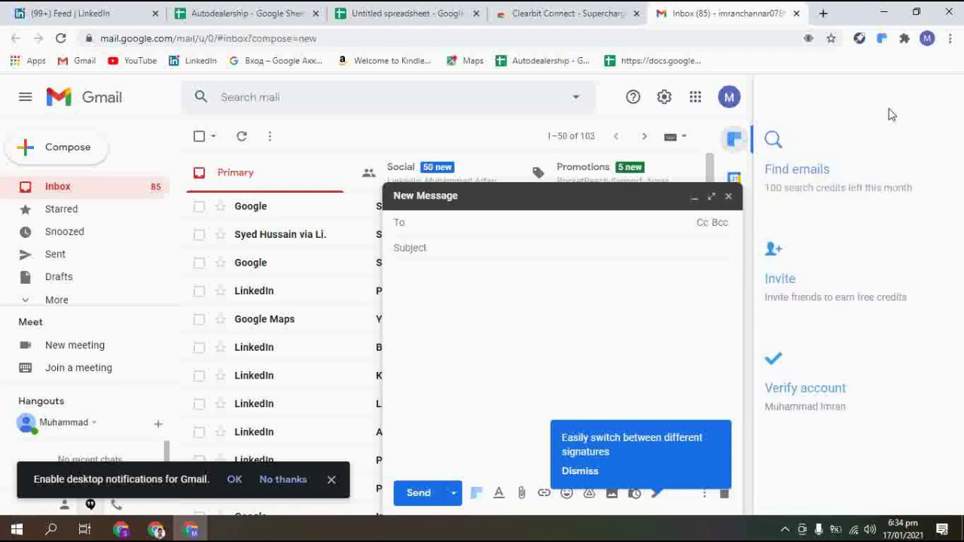
# - Enter the copied contact's e-mail as the new message's recipient to look up the person in Clearbit Connect
pyautogui.click(467, 224)
pyautogui.press('Return')
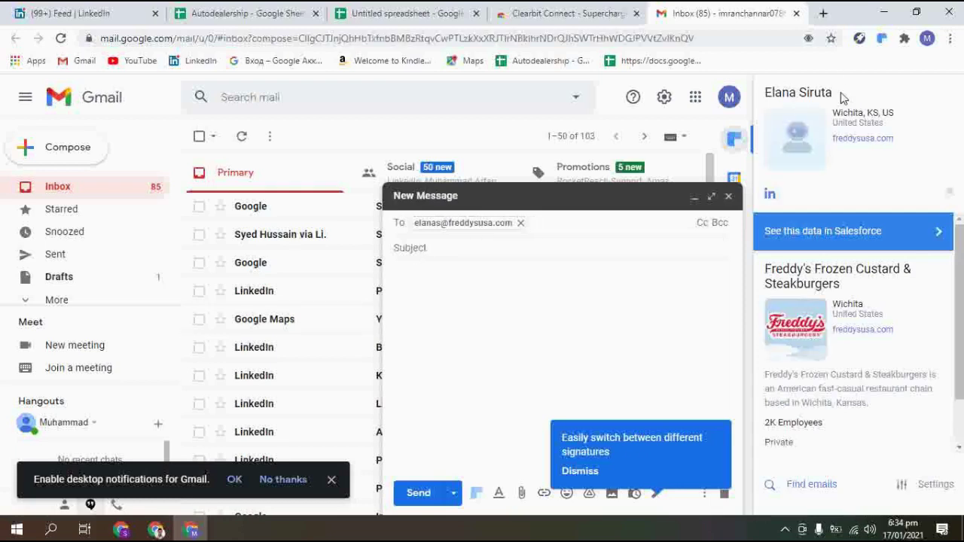
pyautogui.tripleClick(783, 92)
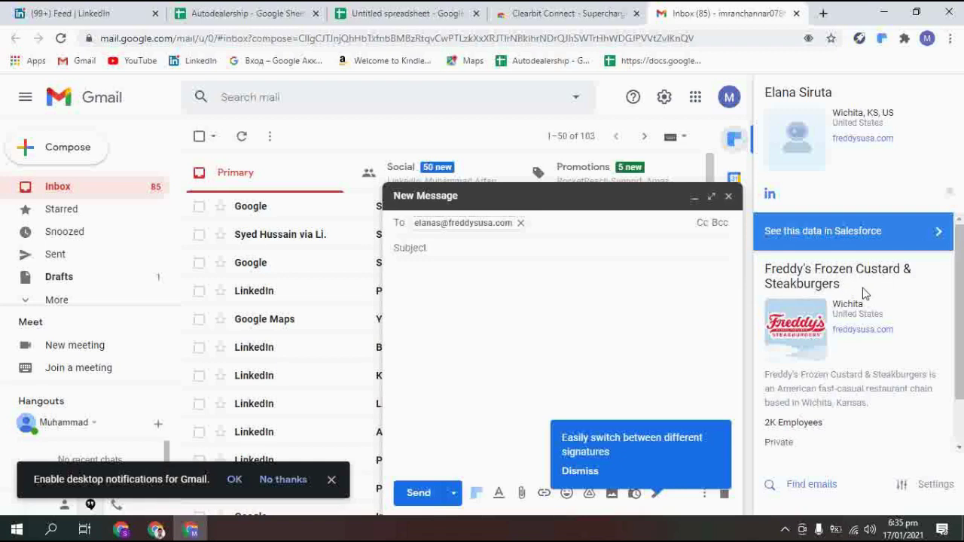
# - Open the company's freddysusa.com website link from the Clearbit profile in a new browser tab
pyautogui.scroll(-1, 960, 297)
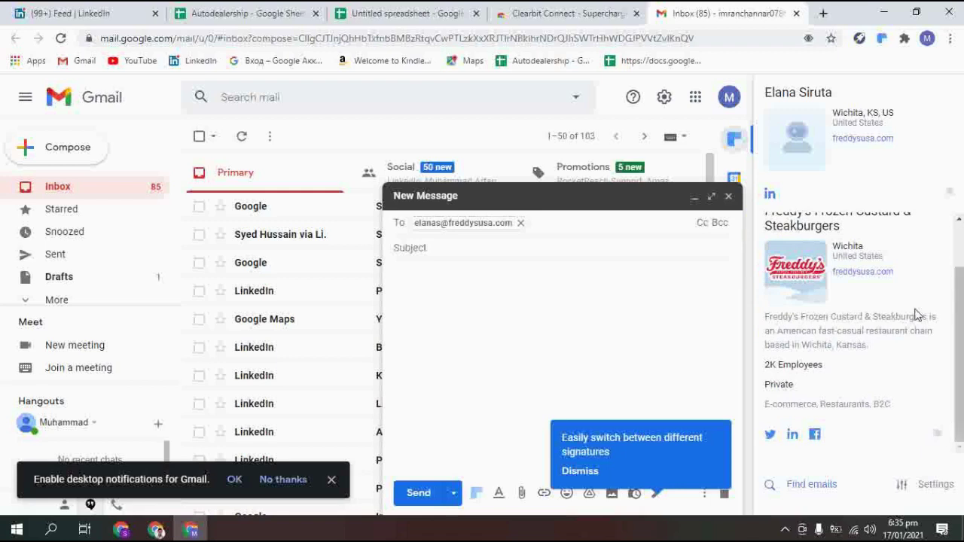
pyautogui.rightClick(865, 277)
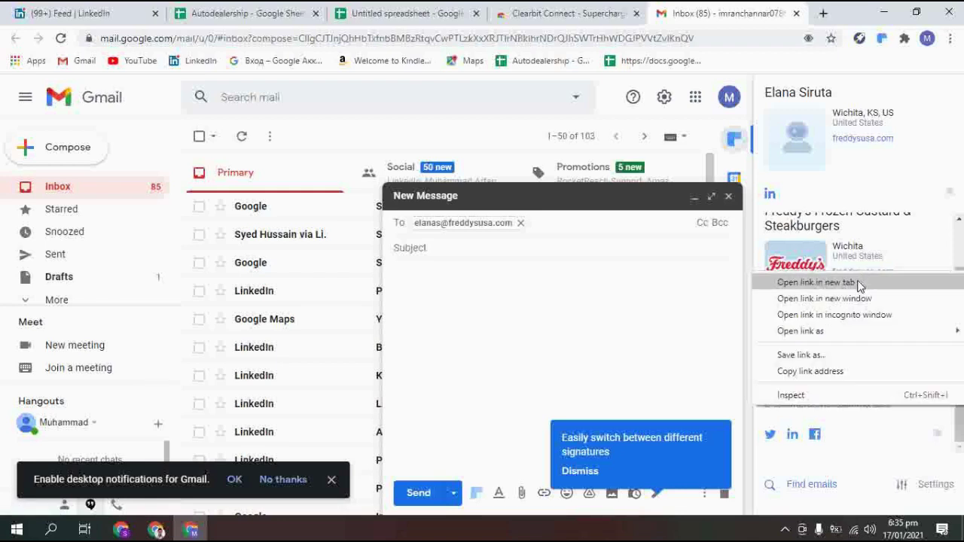
pyautogui.click(859, 283)
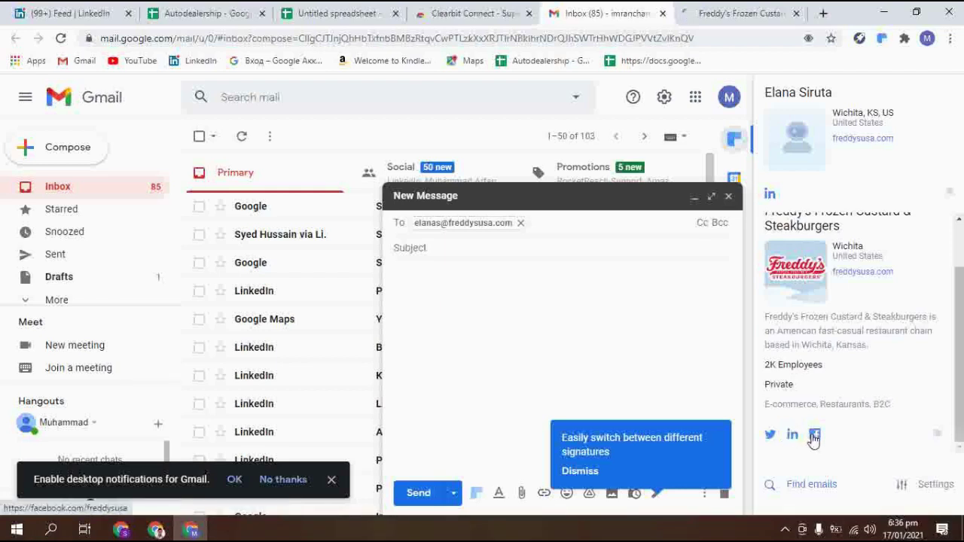
# - Open the company's Facebook page from its Clearbit profile in a new browser tab
pyautogui.rightClick(813, 436)
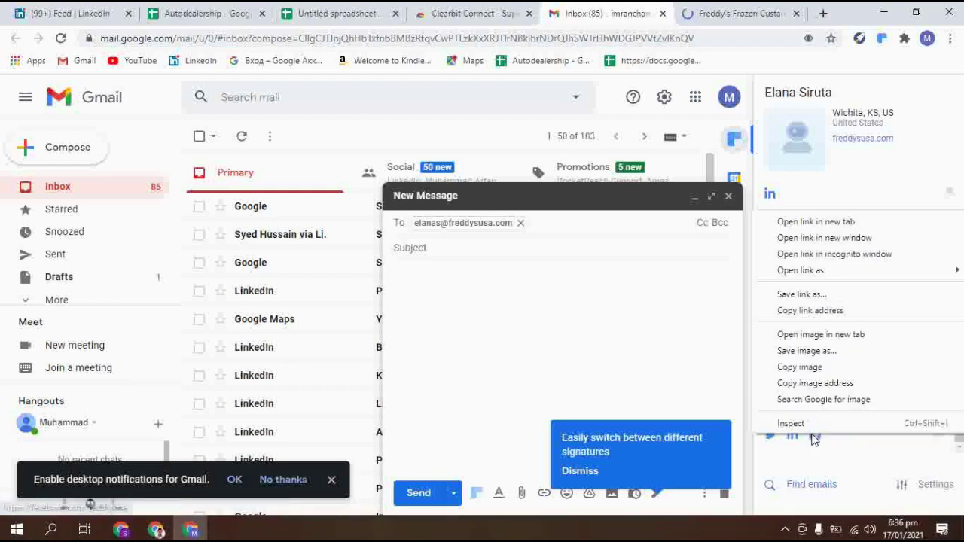
pyautogui.click(869, 448)
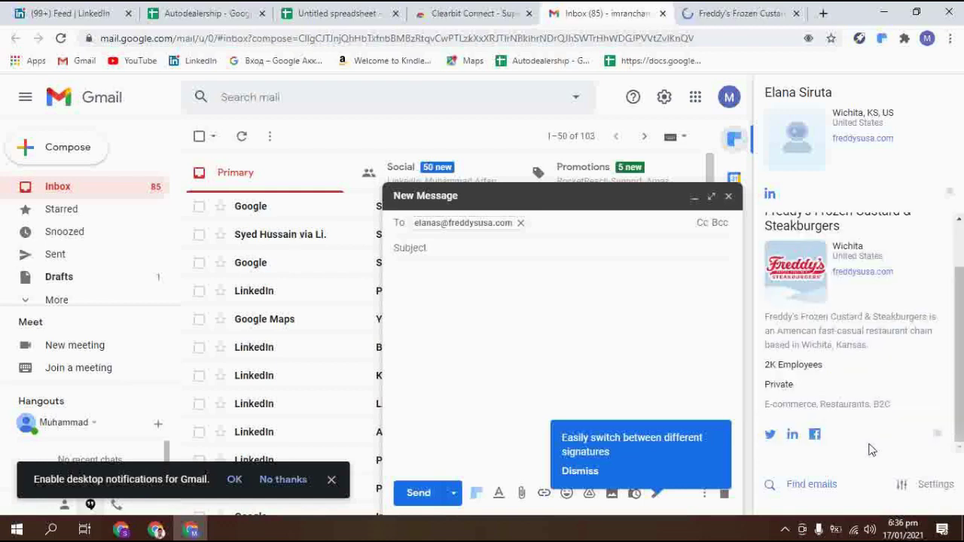
pyautogui.rightClick(814, 435)
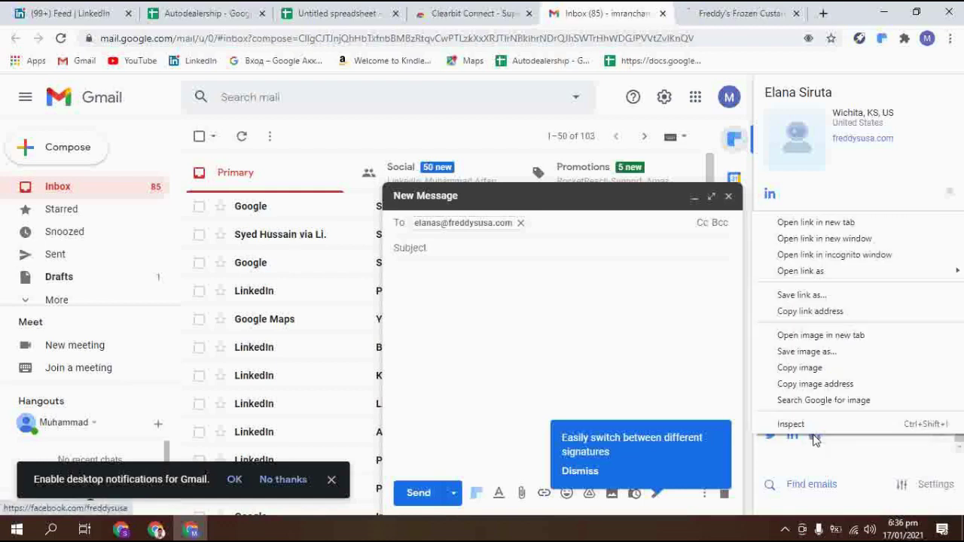
pyautogui.click(825, 224)
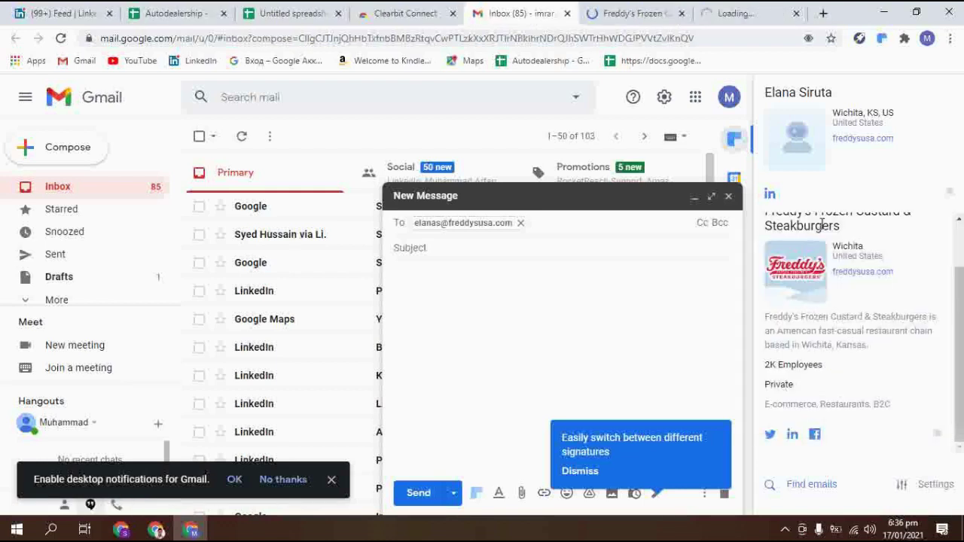
# - Open the company's LinkedIn page from its Clearbit profile in a new browser tab
pyautogui.rightClick(791, 437)
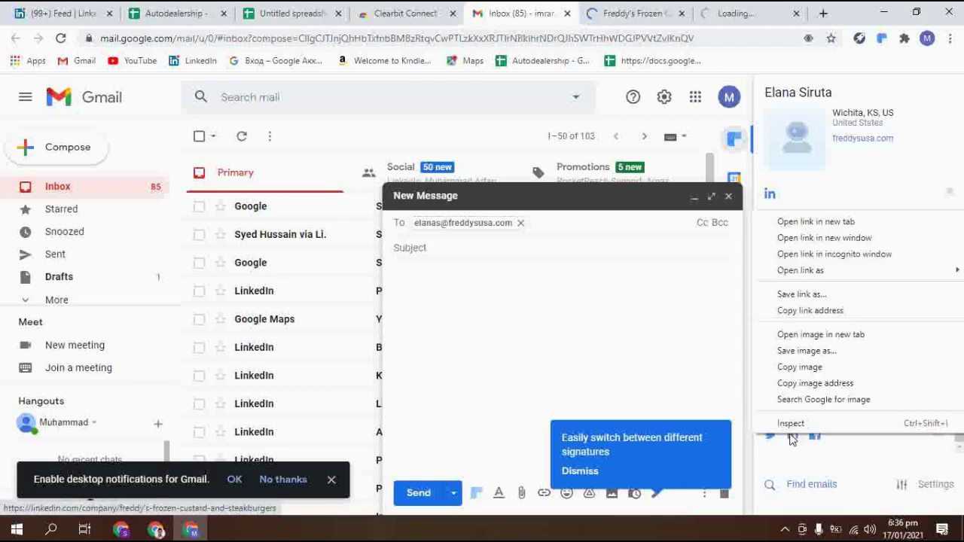
pyautogui.click(810, 223)
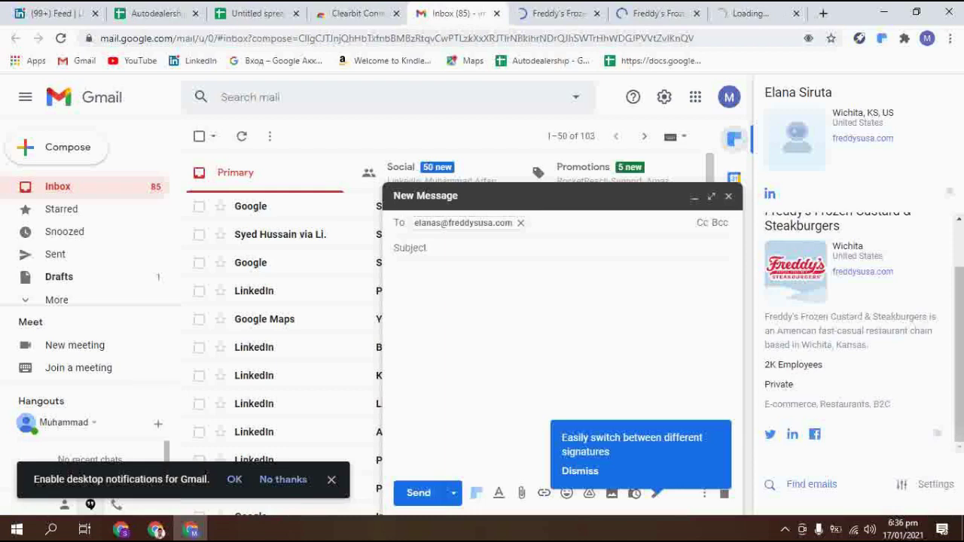
pyautogui.scroll(1, 960, 223)
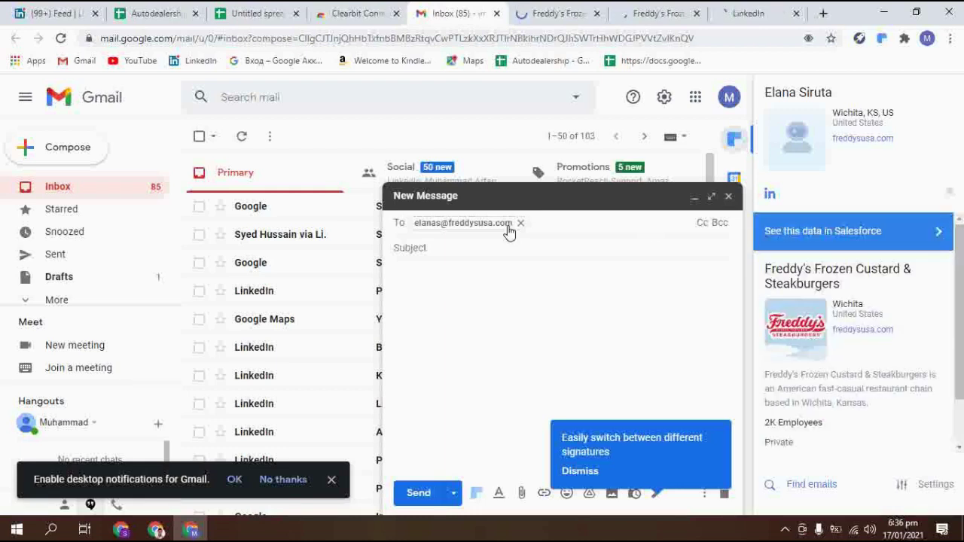
pyautogui.moveTo(477, 222)
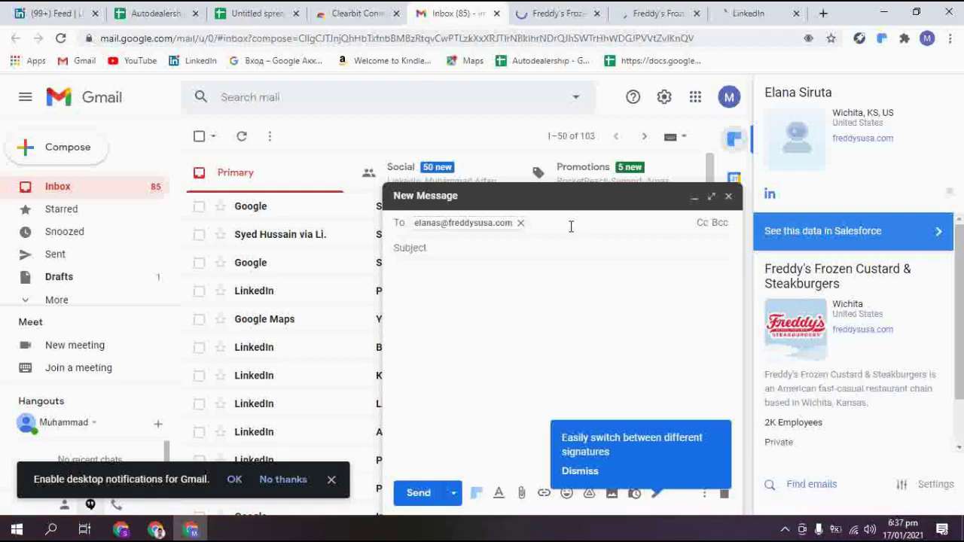
pyautogui.write('c')
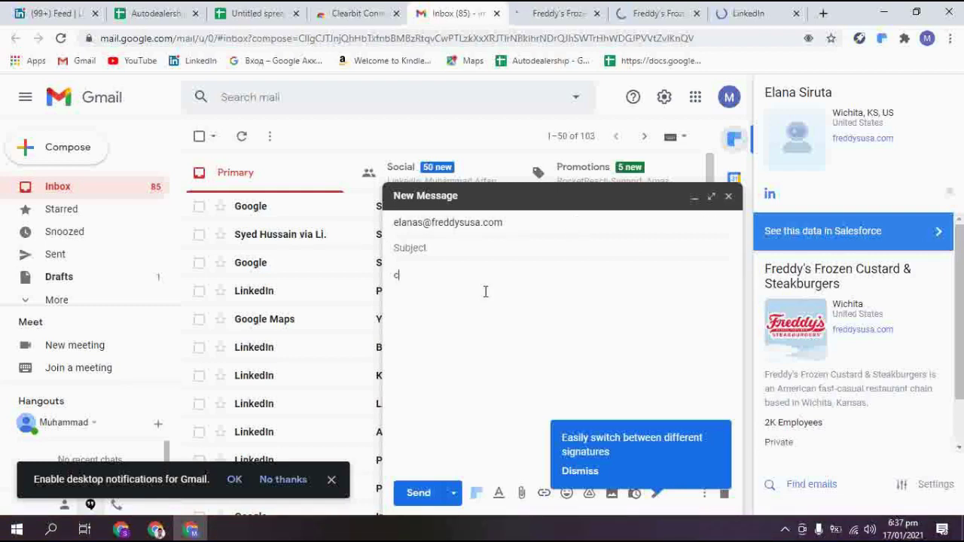
pyautogui.write('ytyeryu')
pyautogui.press('BackSpace')
pyautogui.press('BackSpace')
pyautogui.press('BackSpace')
pyautogui.press('BackSpace')
pyautogui.press('BackSpace')
pyautogui.press('BackSpace')
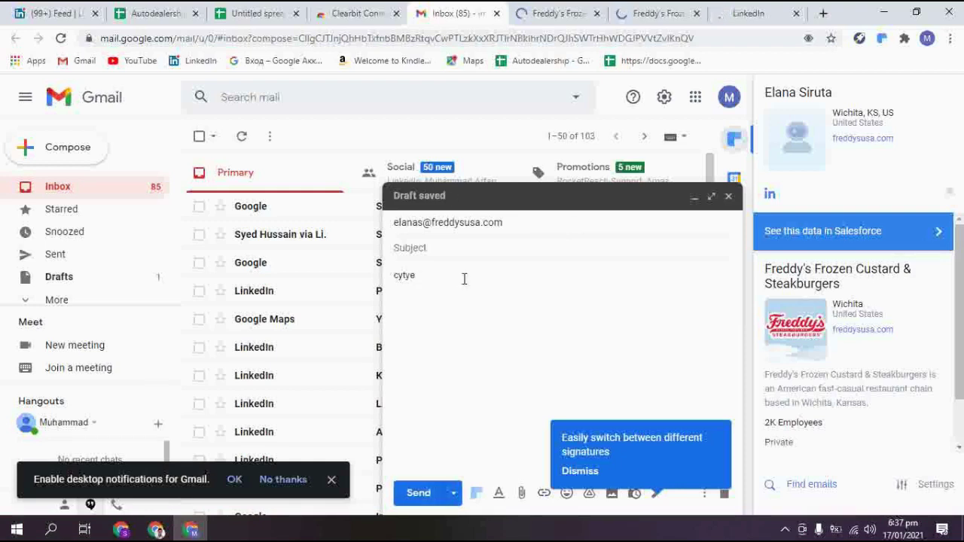
pyautogui.press('BackSpace')
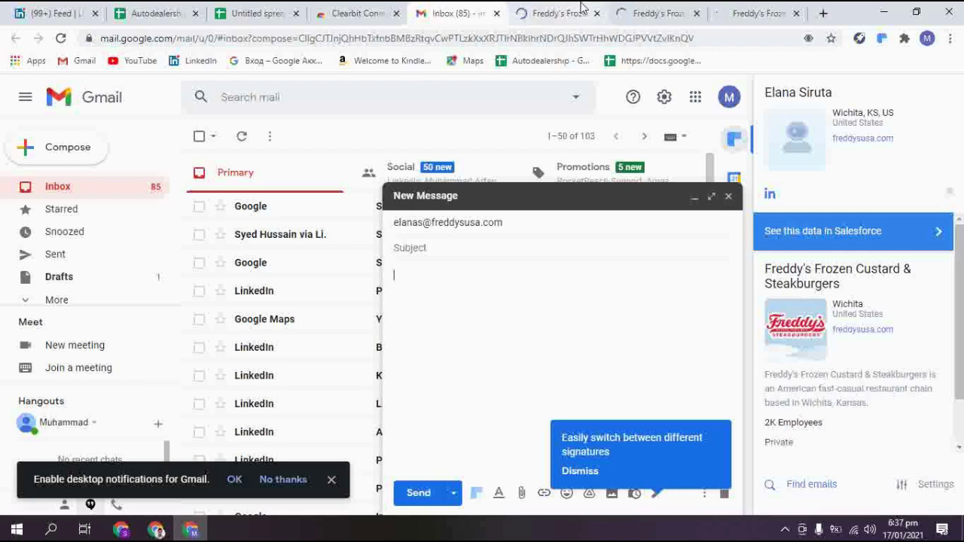
# - Look through the company's freddysusa.com website from its header down to the footer
pyautogui.click(633, 10)
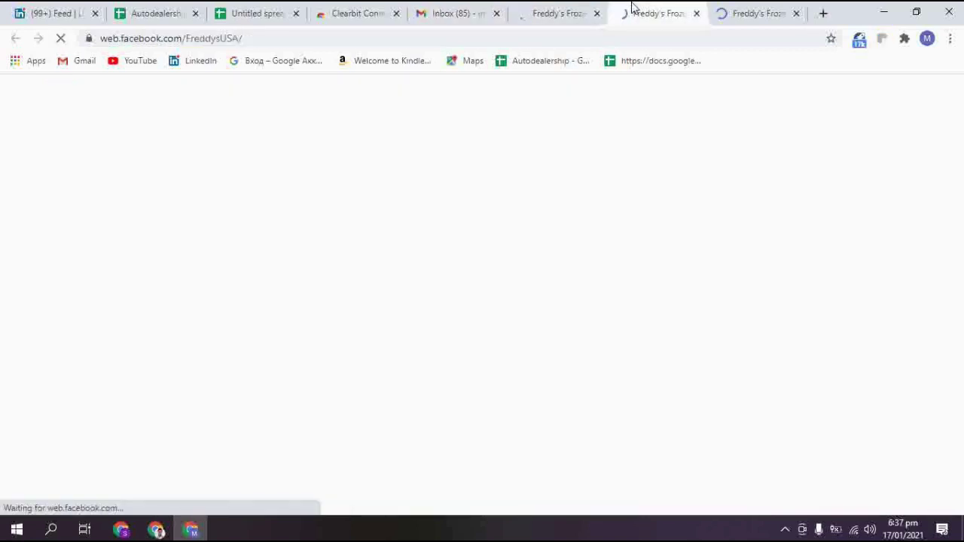
pyautogui.click(549, 9)
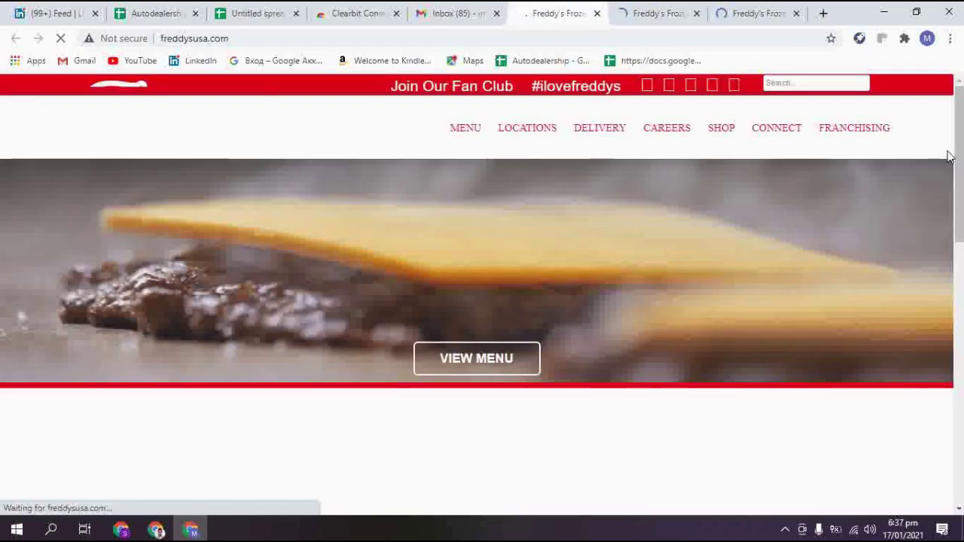
pyautogui.scroll(-2, 536, 185)
pyautogui.scroll(-6, 536, 185)
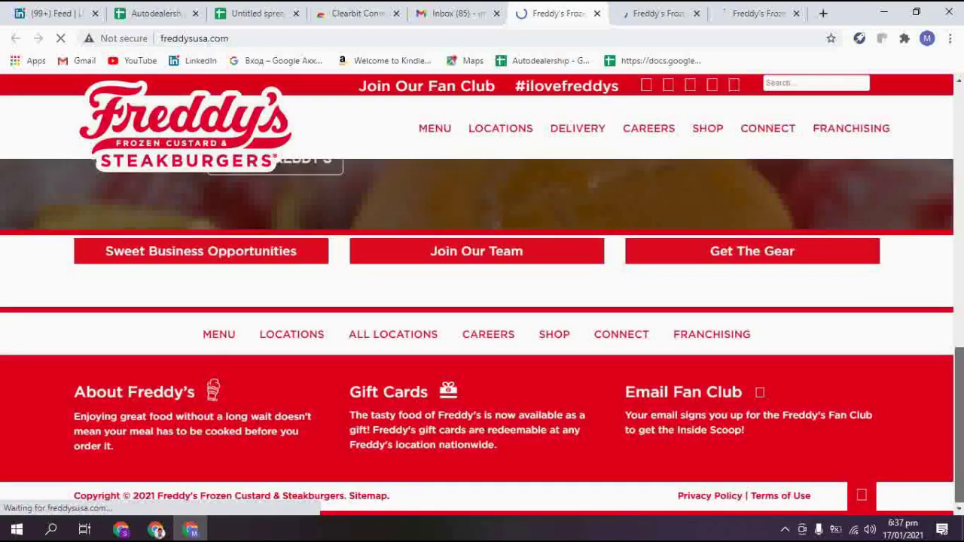
pyautogui.scroll(8, 482, 319)
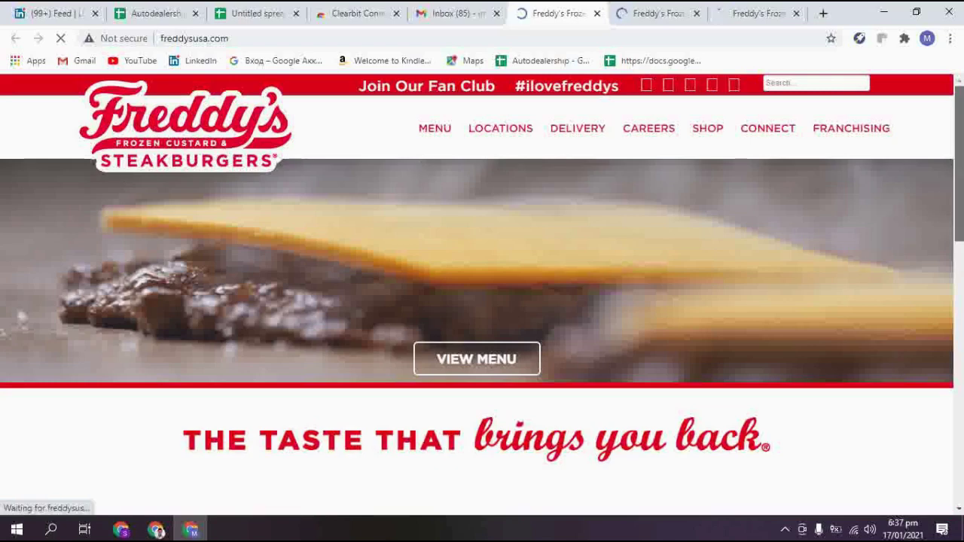
pyautogui.scroll(-4, 482, 302)
pyautogui.scroll(-5, 960, 230)
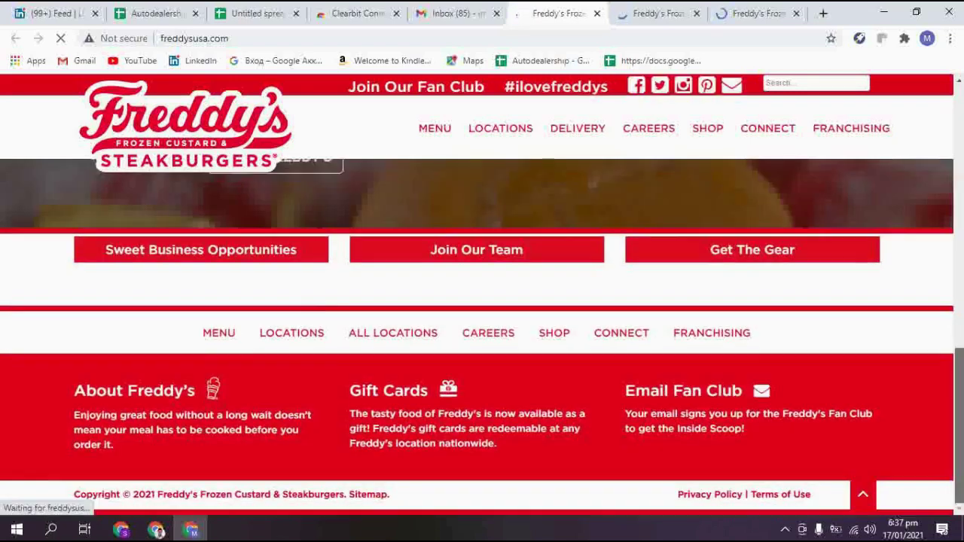
pyautogui.scroll(10, 961, 230)
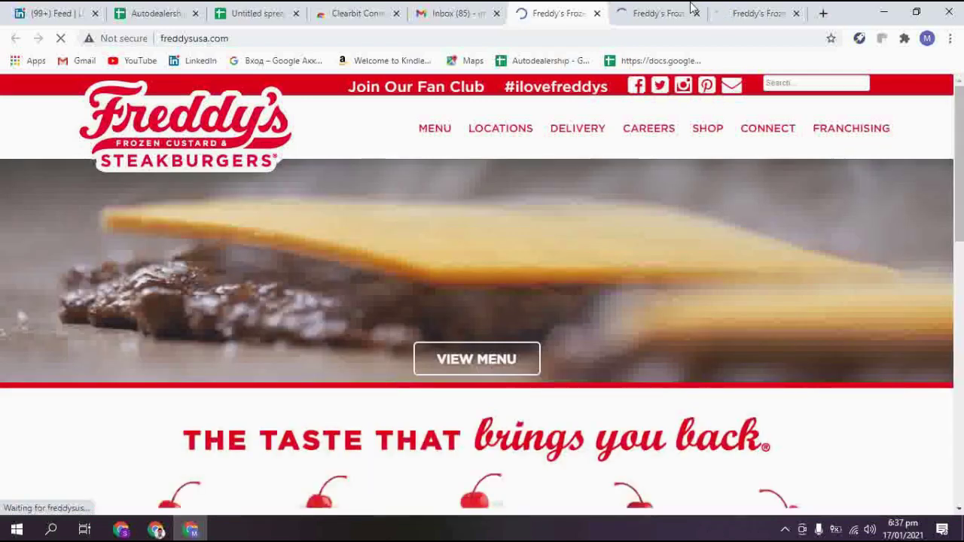
# - Switch to the company's Facebook page and open its About section
pyautogui.click(686, 7)
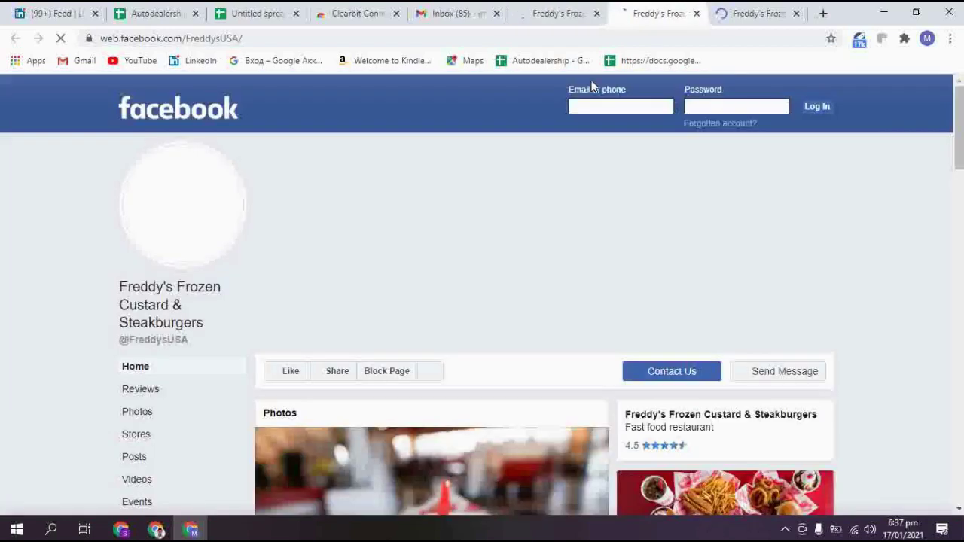
pyautogui.scroll(-6, 592, 86)
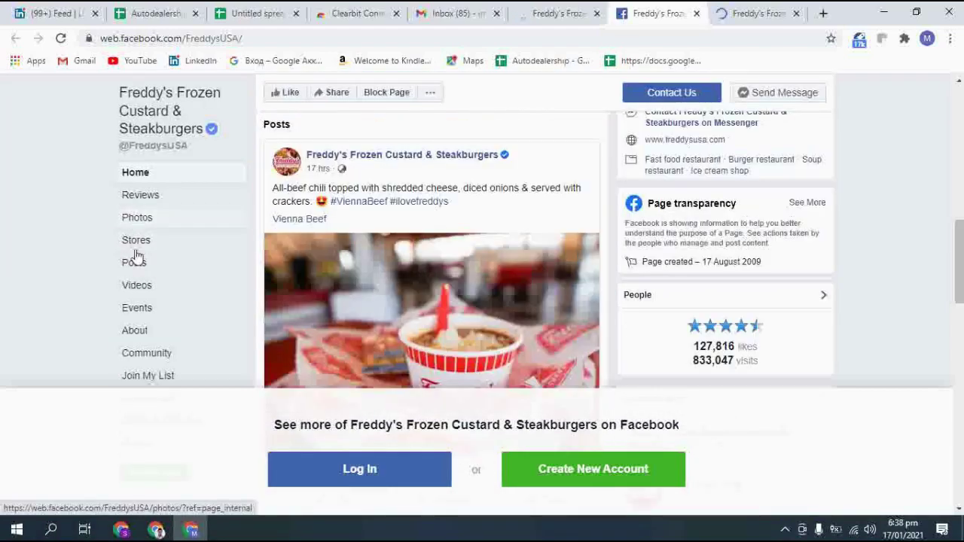
pyautogui.click(146, 343)
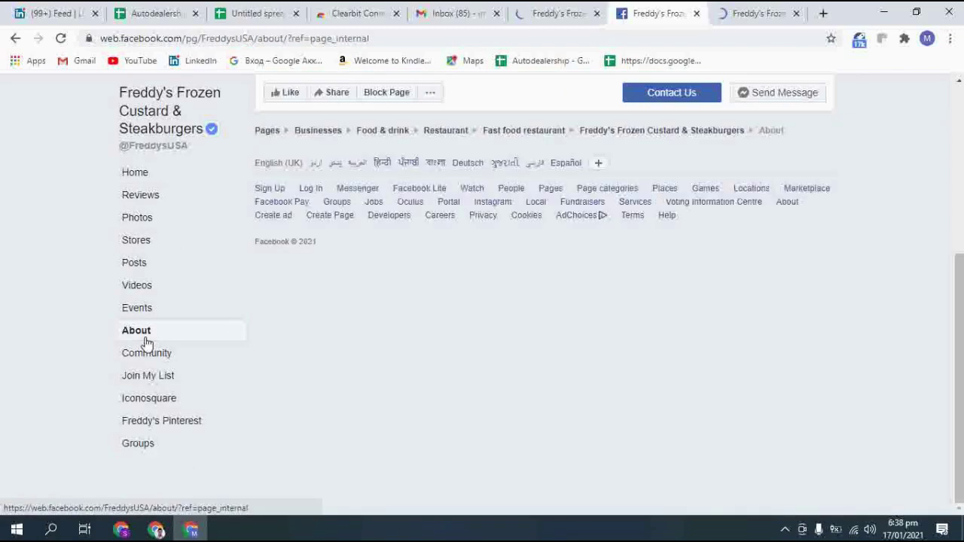
# - Examine the business info, contact details, additional information and products on Facebook, declining the login prompt
pyautogui.scroll(-2, 837, 273)
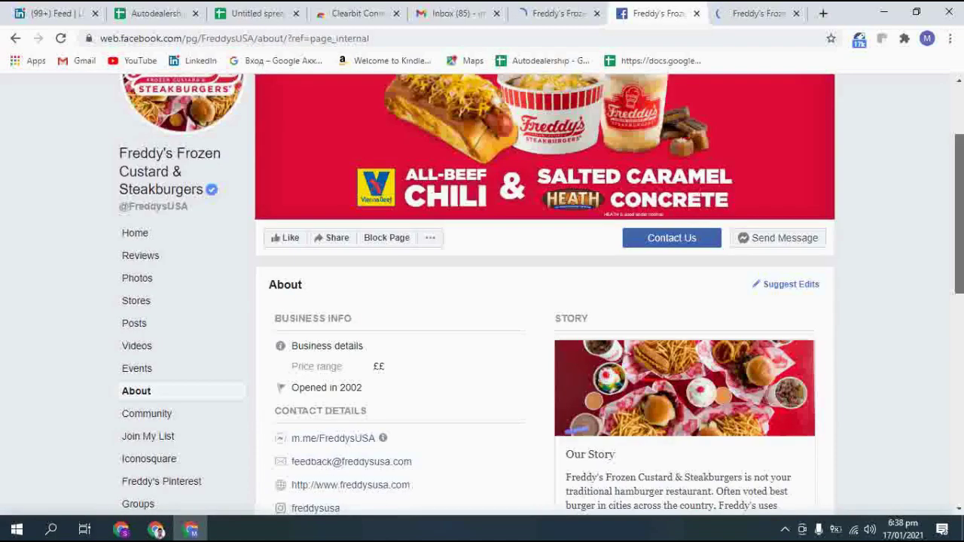
pyautogui.scroll(-1, 542, 295)
pyautogui.scroll(-1, 730, 264)
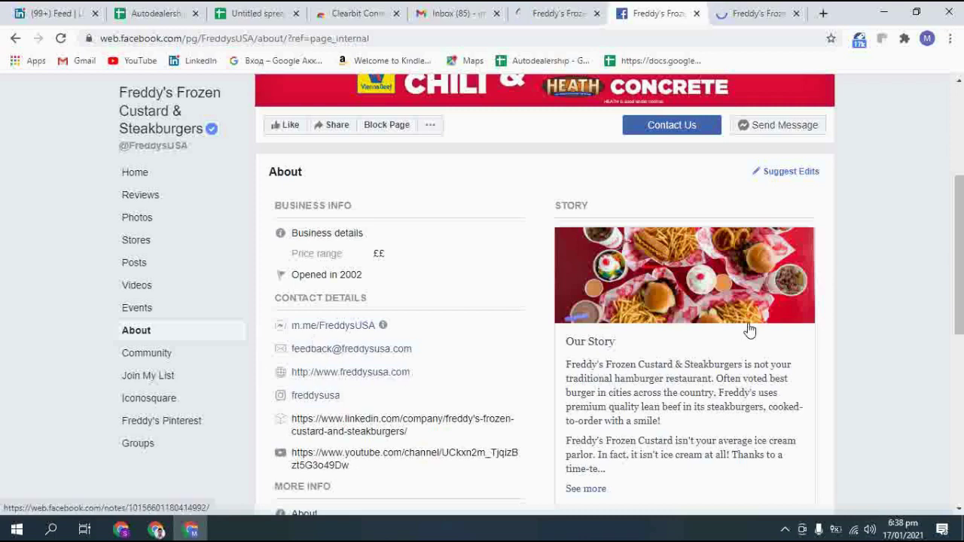
pyautogui.scroll(-2, 508, 322)
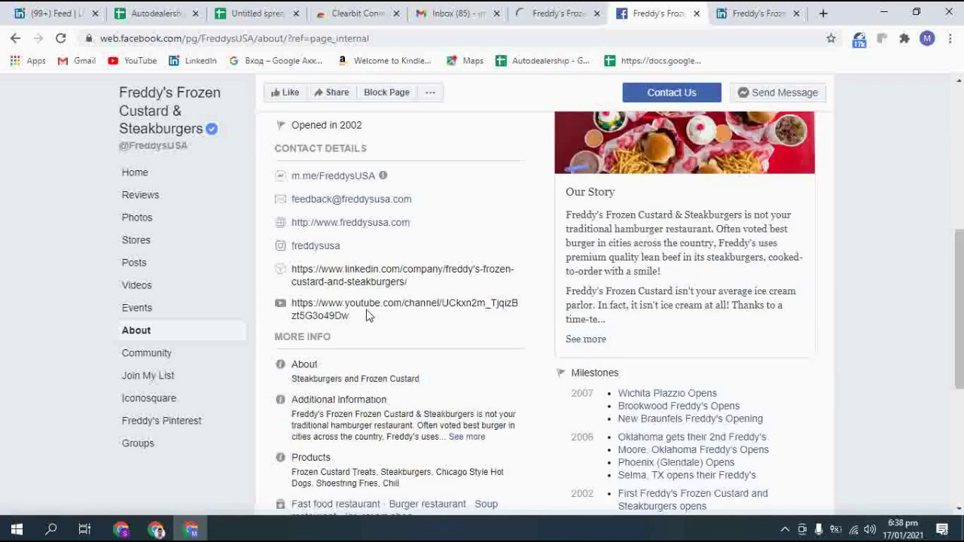
pyautogui.scroll(-5, 731, 301)
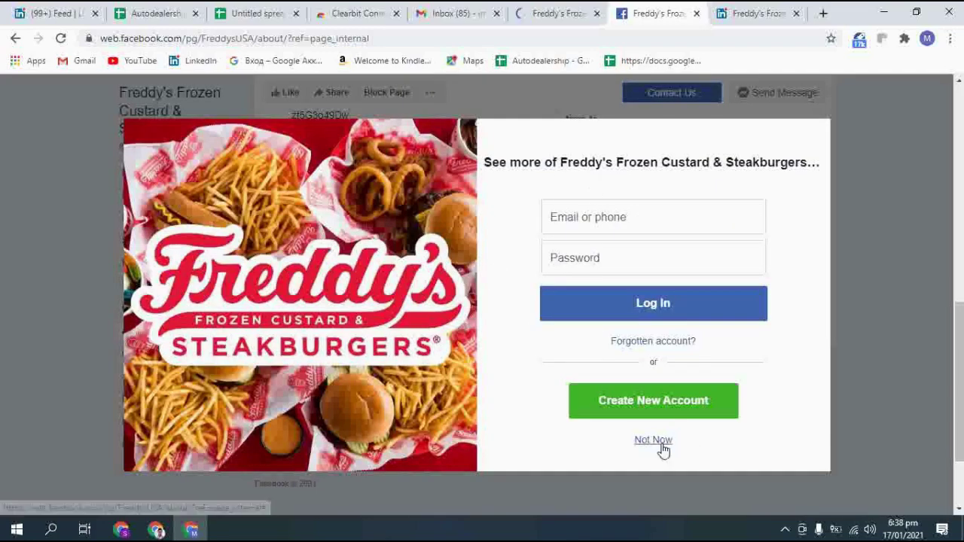
pyautogui.click(661, 445)
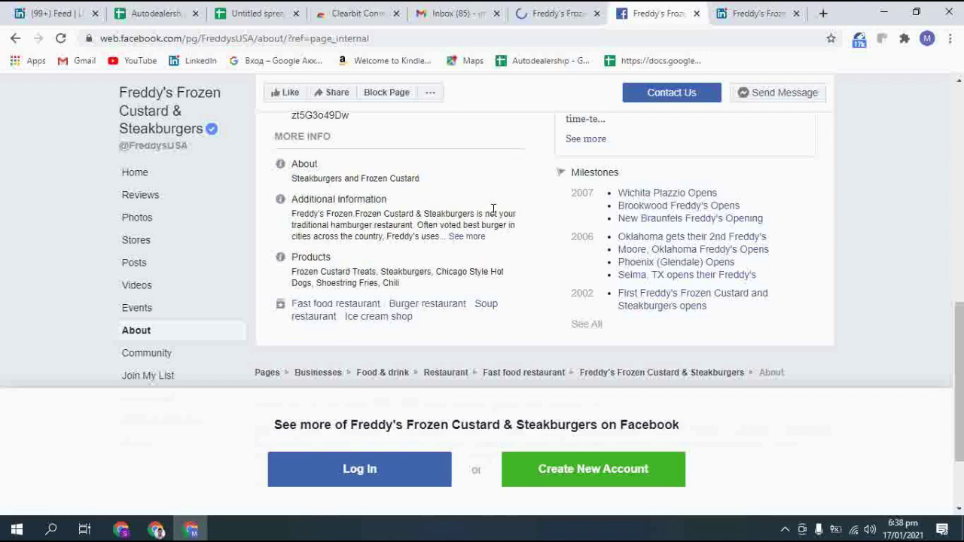
pyautogui.scroll(4, 493, 210)
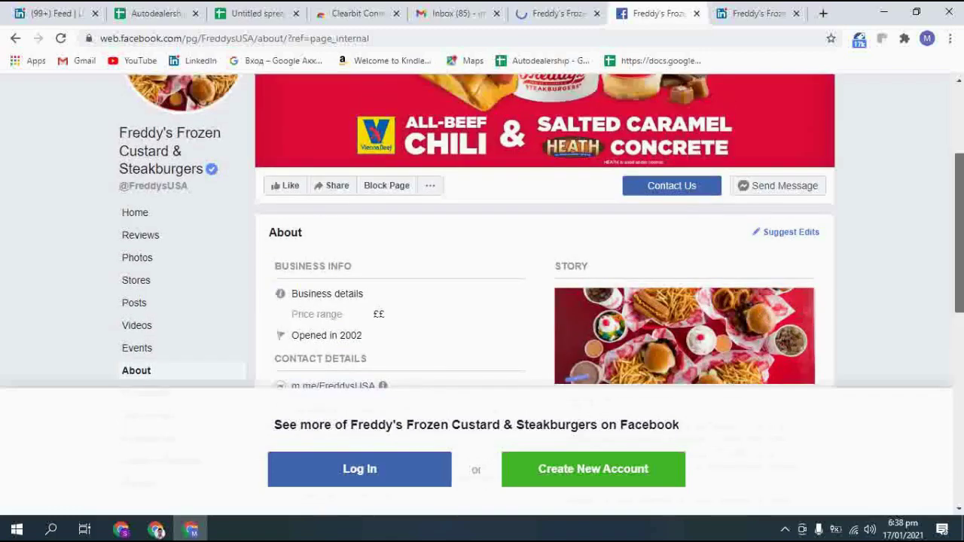
pyautogui.scroll(3, 493, 226)
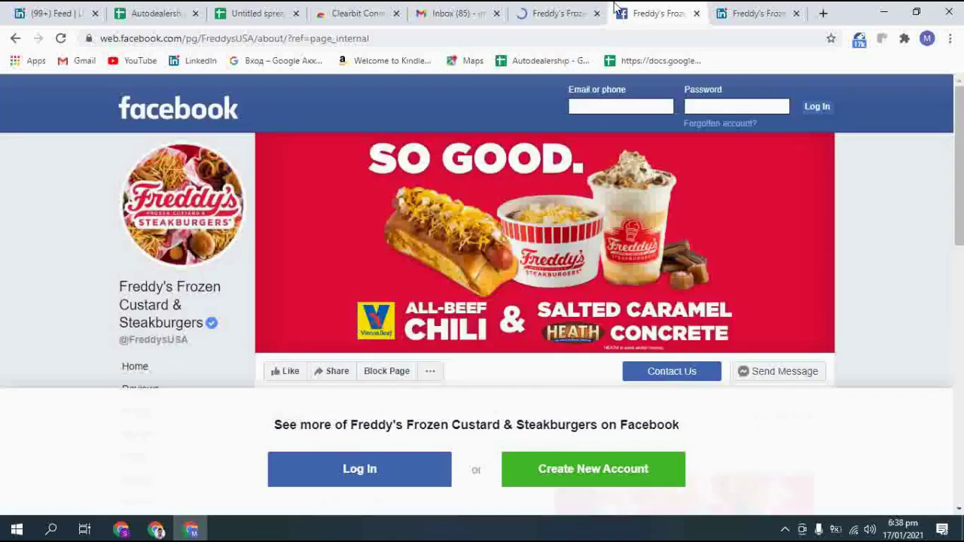
# - Switch to the company's LinkedIn page and open its website link in a new browser tab
pyautogui.click(742, 9)
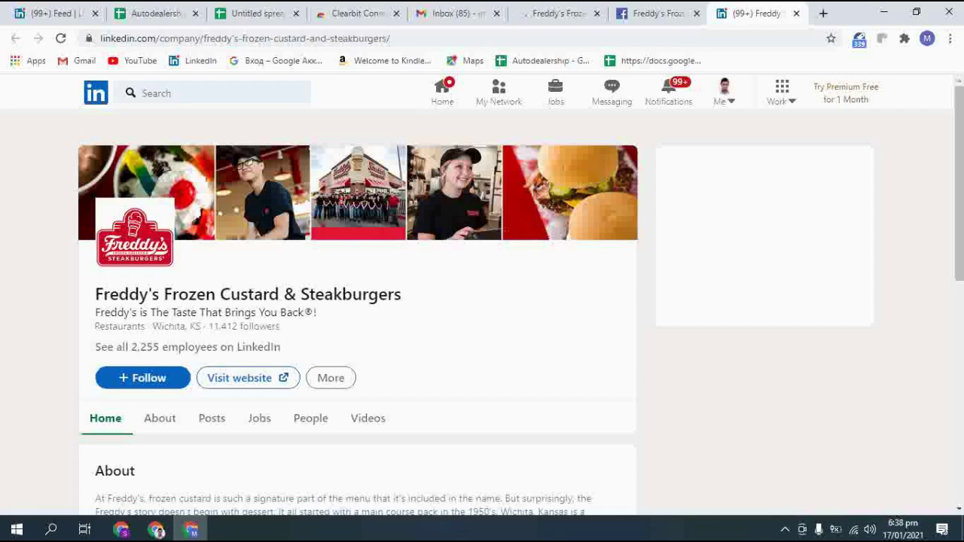
pyautogui.scroll(-4, 358, 302)
pyautogui.scroll(3, 357, 301)
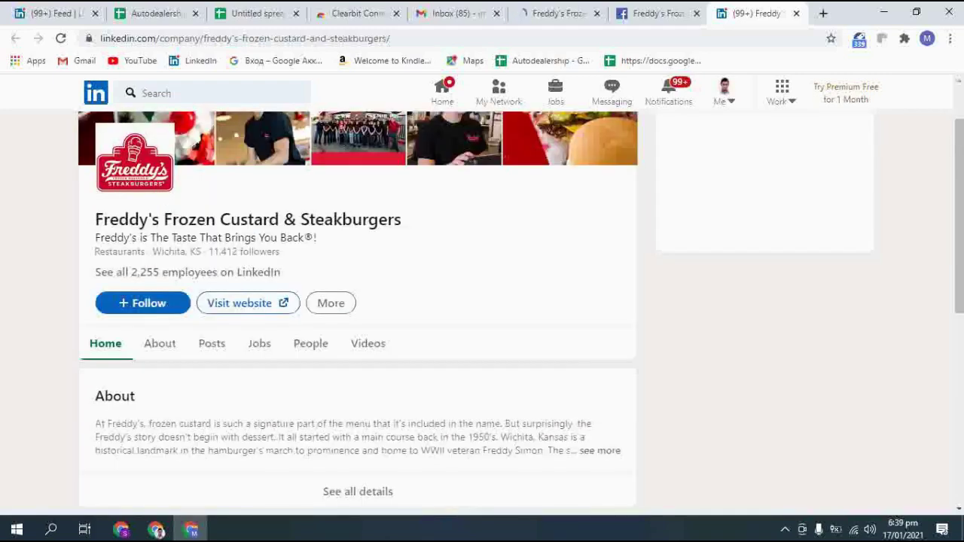
pyautogui.scroll(1, 358, 301)
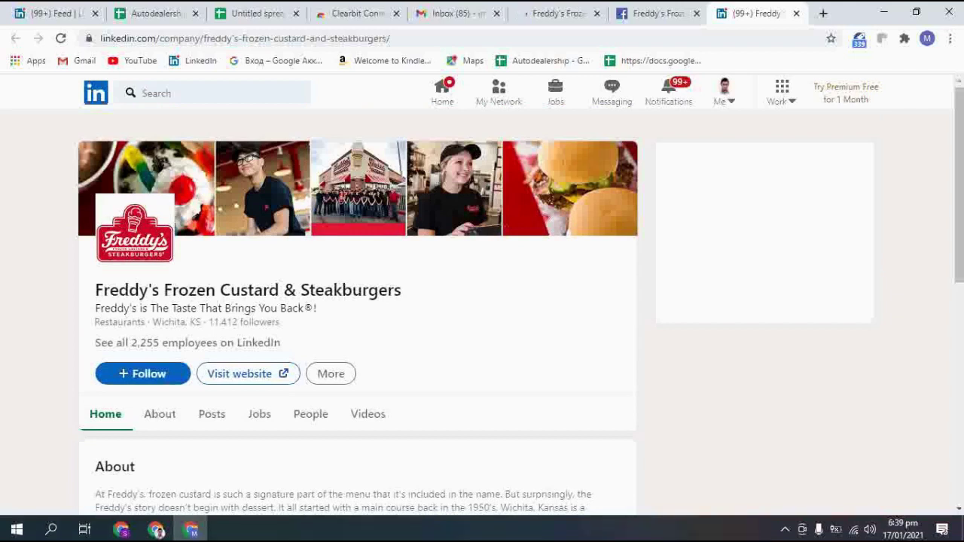
pyautogui.rightClick(243, 381)
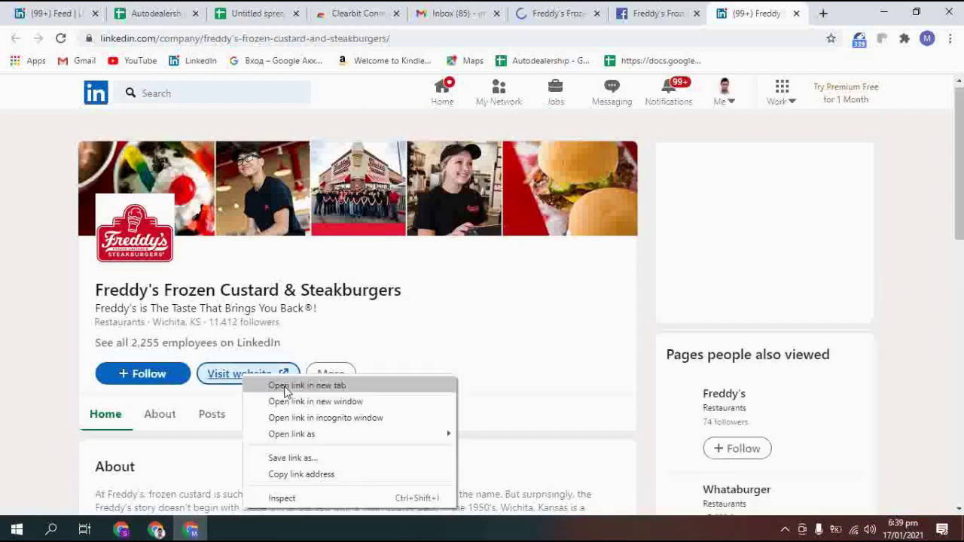
pyautogui.click(285, 385)
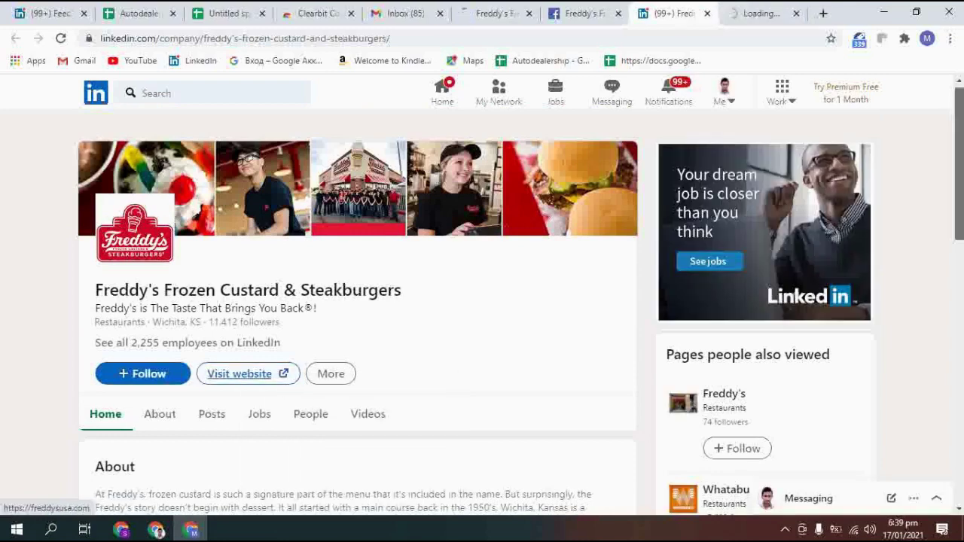
# - Open the LinkedIn page's About section and examine the company's website, phone, industry, size, headquarters, type, founding year and specialties
pyautogui.scroll(-3, 287, 143)
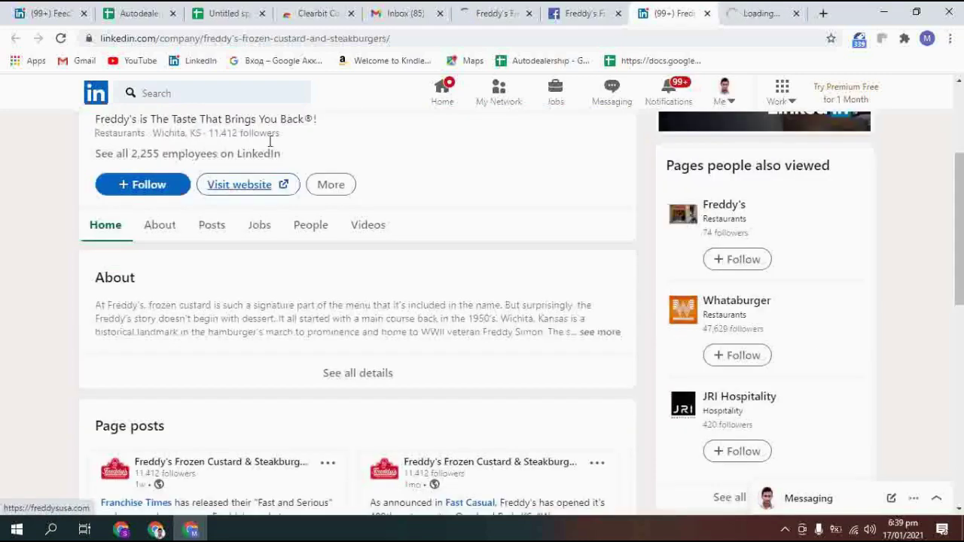
pyautogui.click(160, 225)
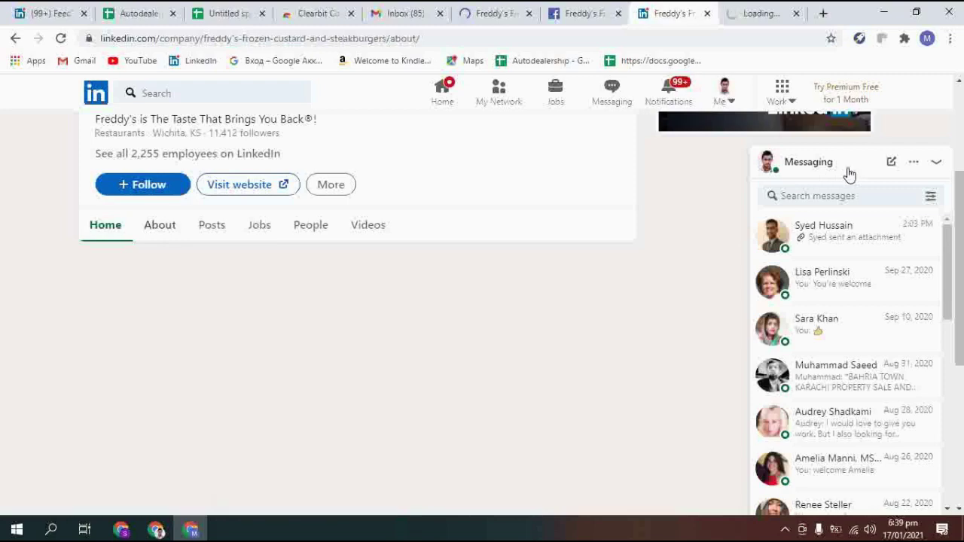
pyautogui.scroll(-2, 834, 230)
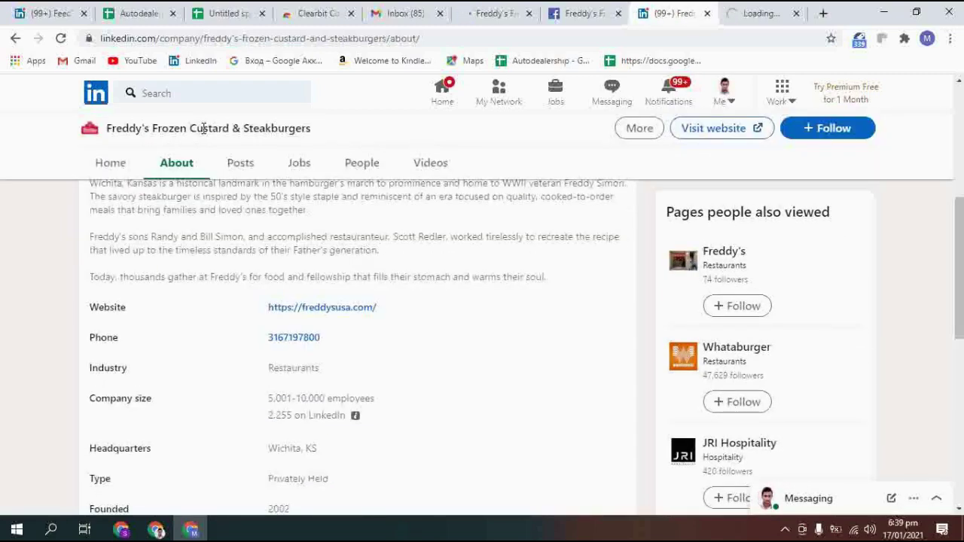
pyautogui.moveTo(959, 267); pyautogui.dragTo(959, 288)
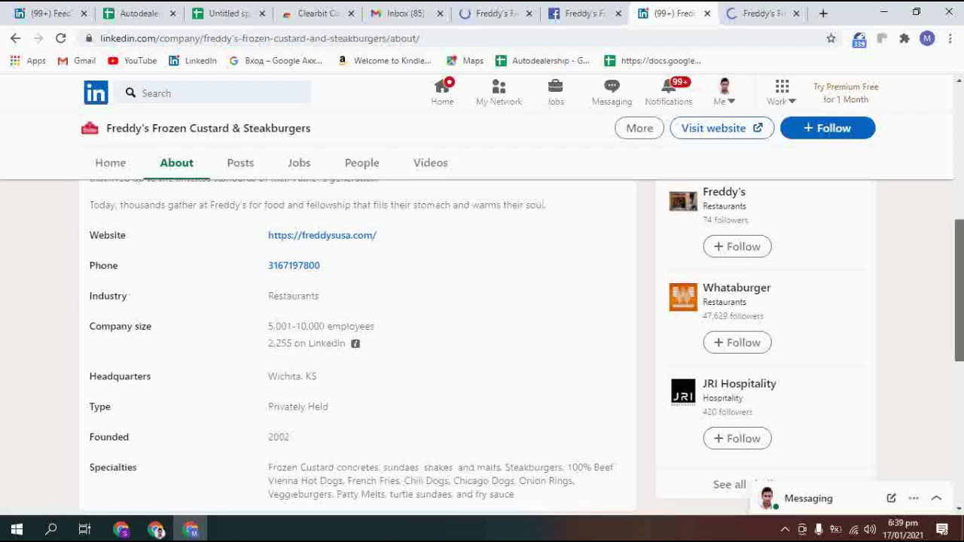
pyautogui.scroll(-2, 958, 301)
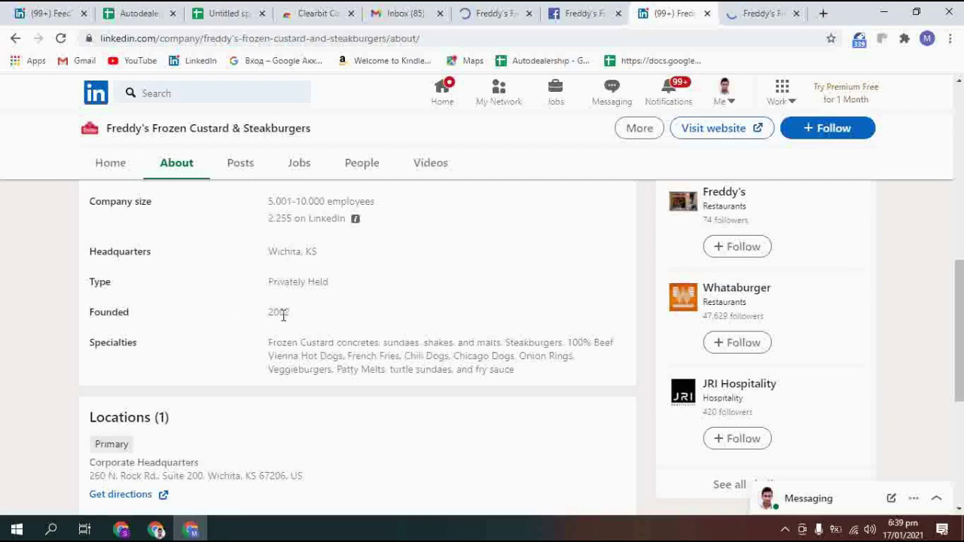
pyautogui.moveTo(283, 315); pyautogui.dragTo(98, 356)
pyautogui.click(98, 360)
pyautogui.tripleClick(349, 356)
pyautogui.click(348, 357)
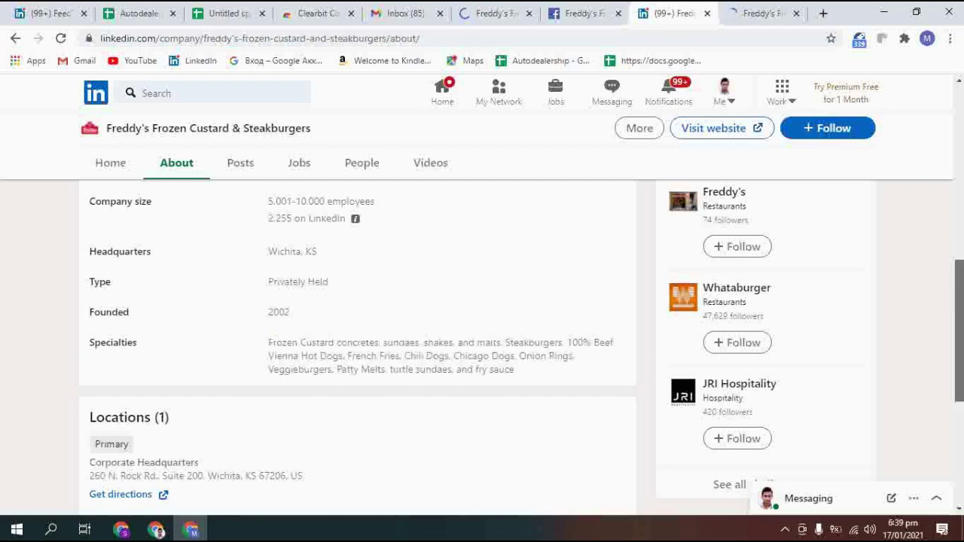
pyautogui.moveTo(959, 329); pyautogui.dragTo(958, 167)
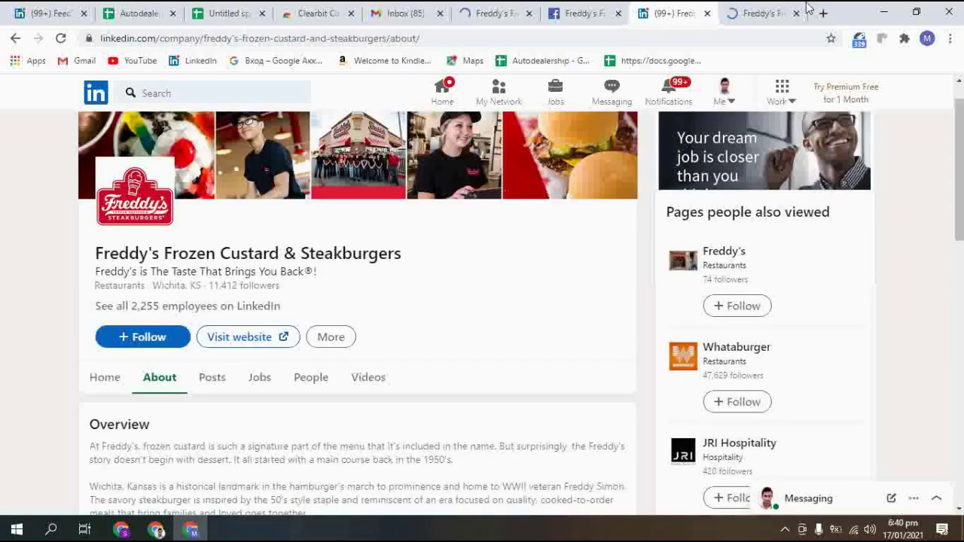
# - Check the two open freddysusa.com pages and return to the Gmail draft with the Clearbit details
pyautogui.click(757, 13)
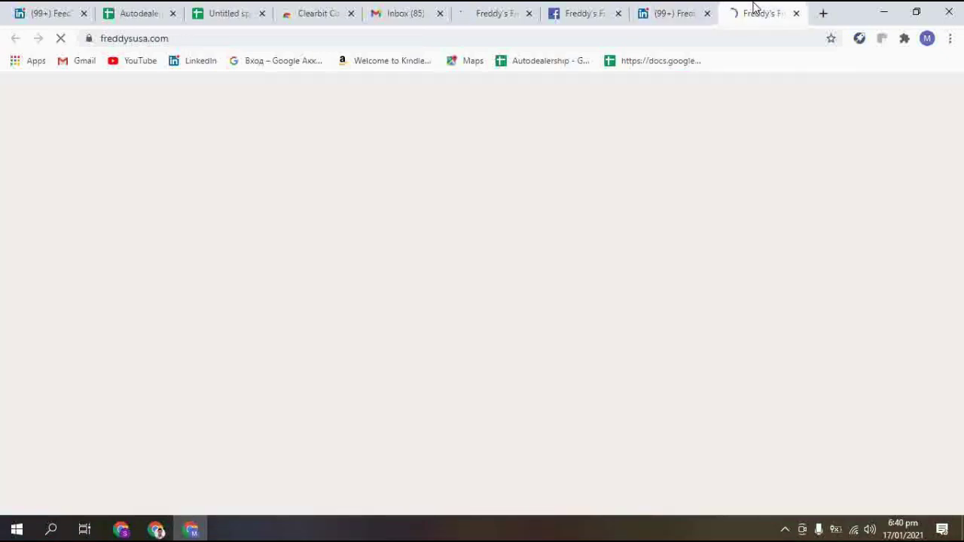
pyautogui.click(667, 7)
pyautogui.click(514, 9)
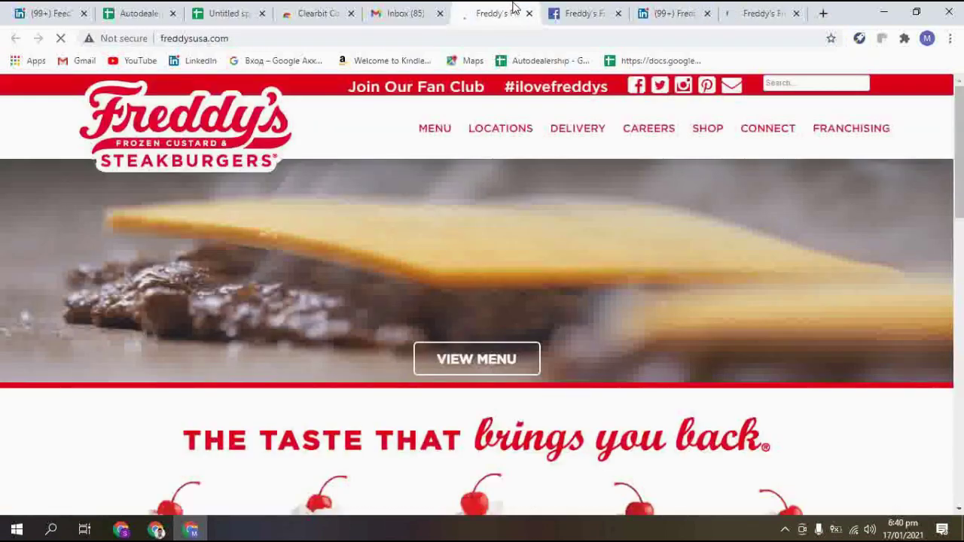
pyautogui.click(399, 10)
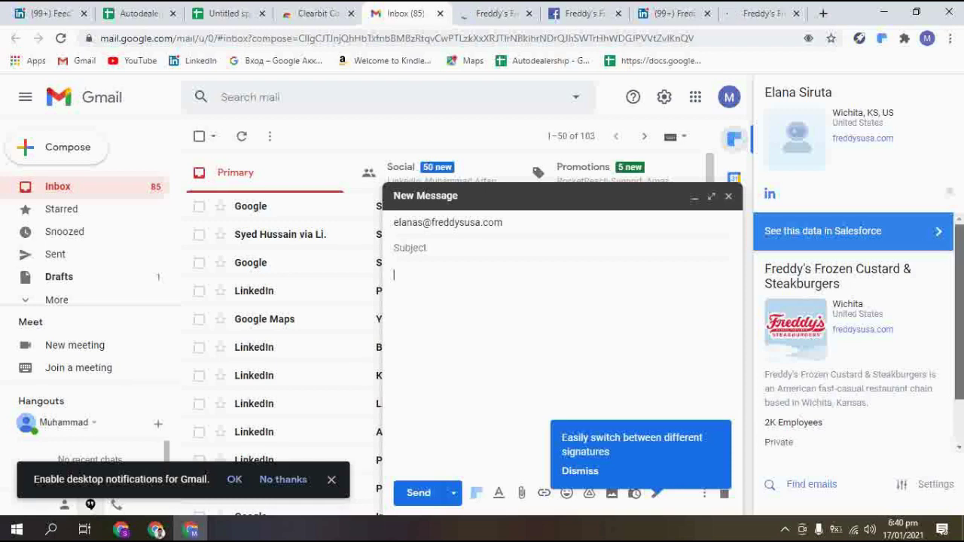
# - Examine the Clearbit details for Freddy's Frozen Custard & Steakburgers, including location, website, description, employees, industry and social links, and the draft's recipient address
pyautogui.scroll(-1, 855, 324)
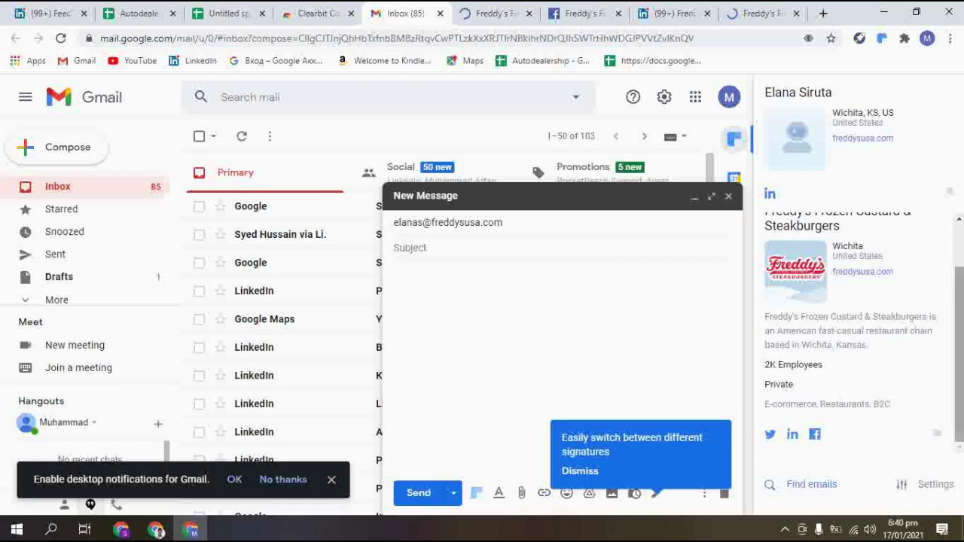
pyautogui.scroll(1, 854, 324)
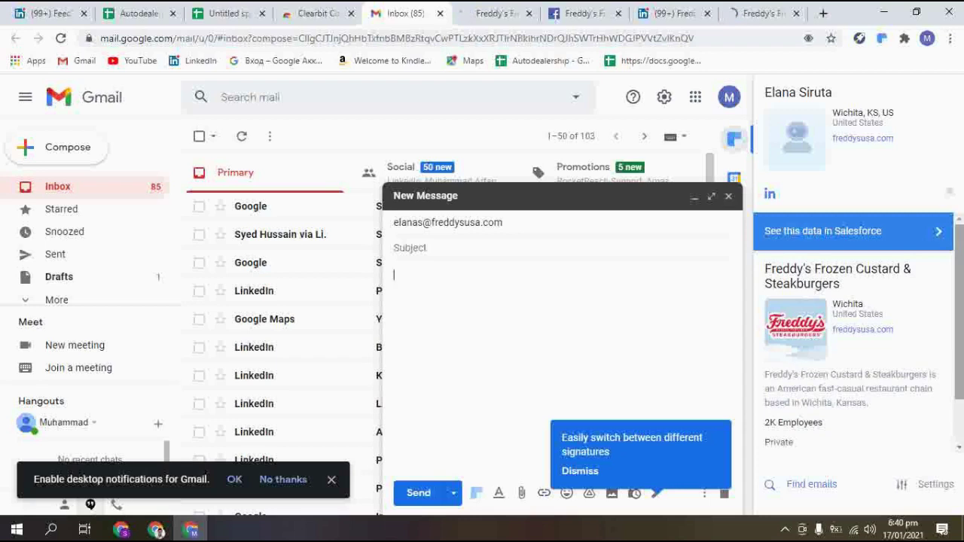
pyautogui.scroll(-1, 855, 324)
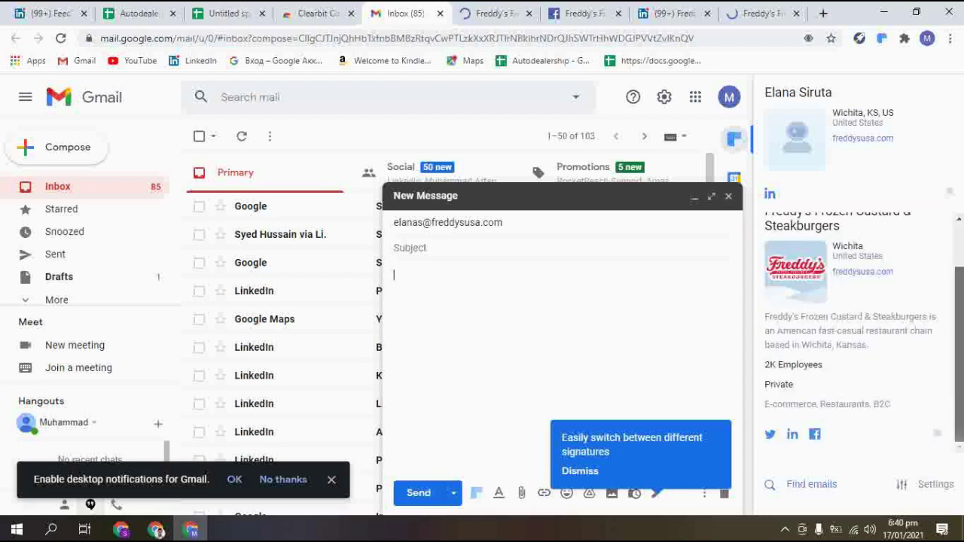
pyautogui.scroll(1, 855, 324)
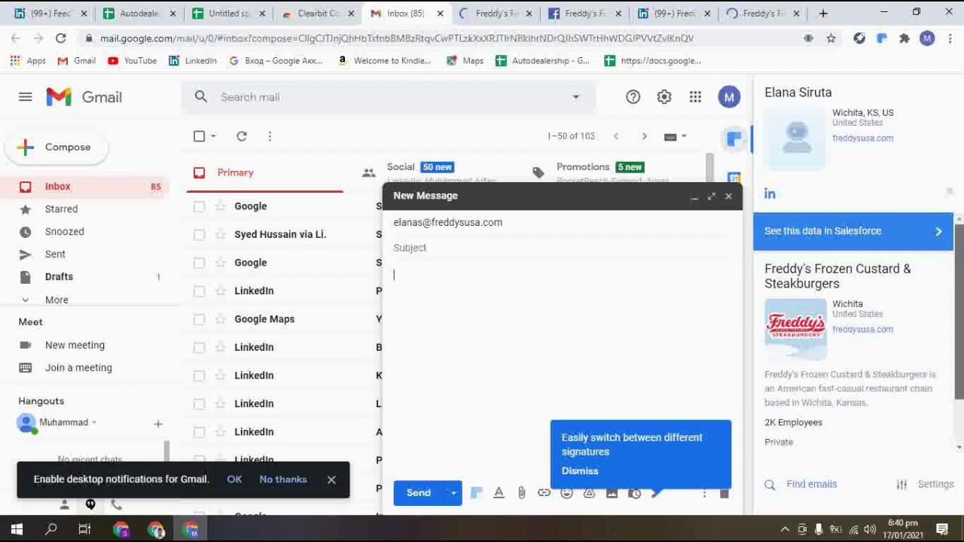
pyautogui.scroll(-1, 854, 324)
pyautogui.scroll(1, 855, 324)
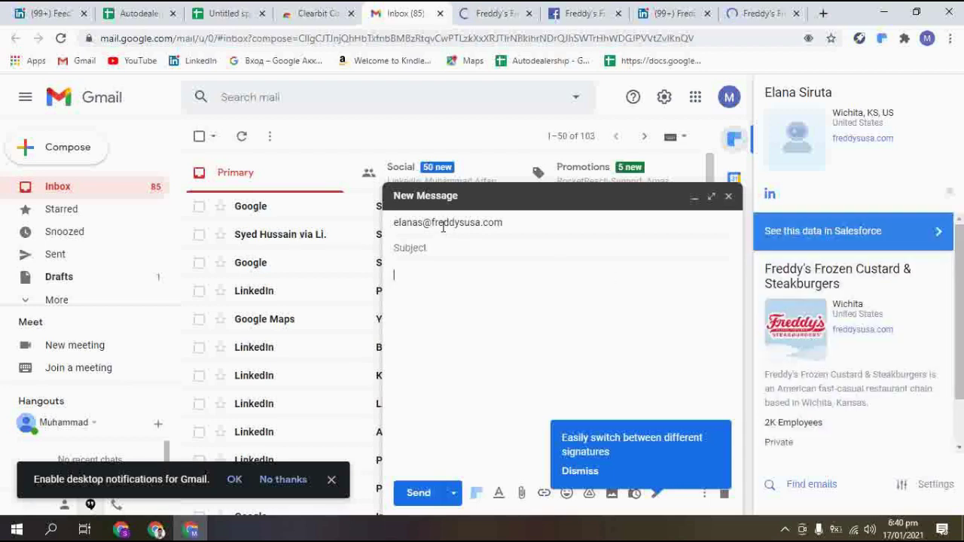
pyautogui.moveTo(419, 227)
# - Highlight the lead's name in Clearbit and open the lead's personal LinkedIn profile in a new browser tab
pyautogui.moveTo(765, 92); pyautogui.dragTo(831, 106)
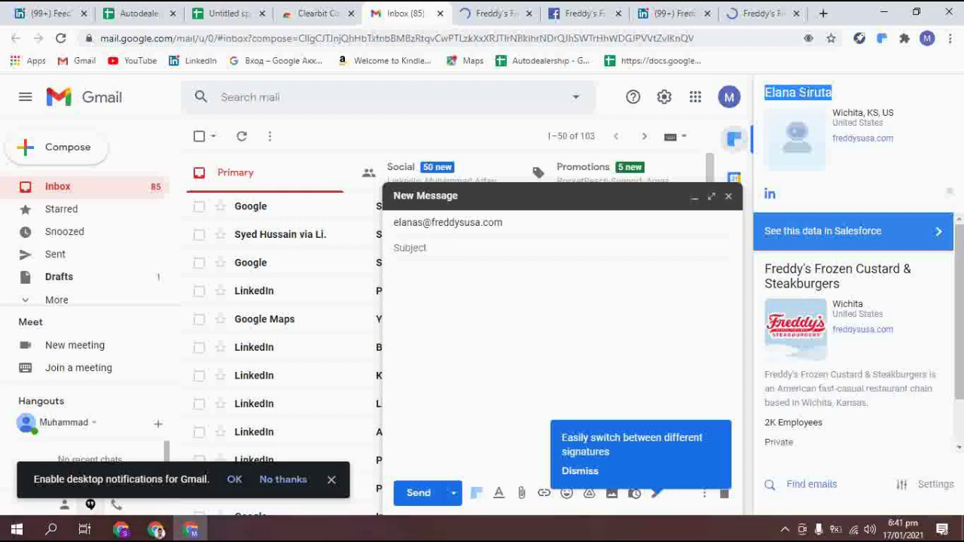
pyautogui.click(806, 91)
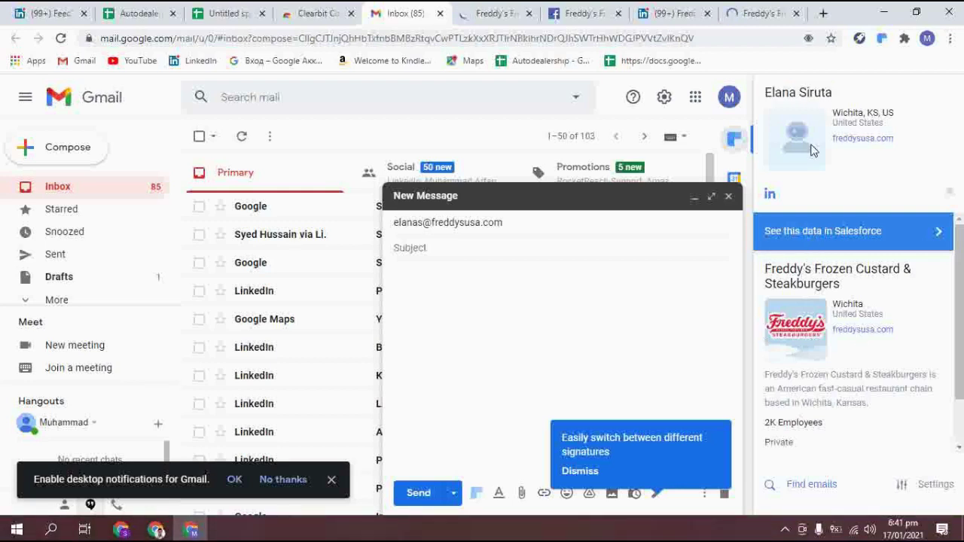
pyautogui.rightClick(769, 197)
pyautogui.click(792, 211)
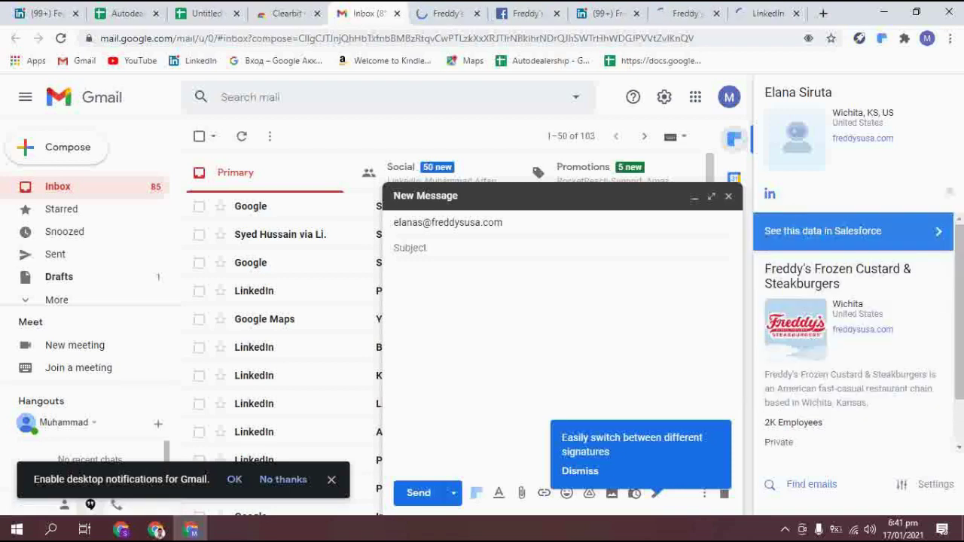
pyautogui.scroll(-1, 858, 339)
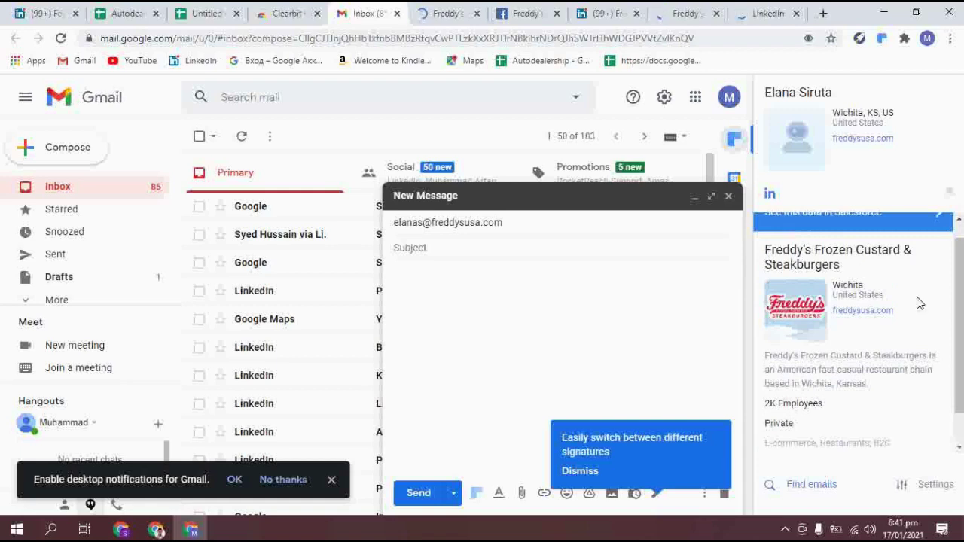
pyautogui.scroll(-1, 958, 324)
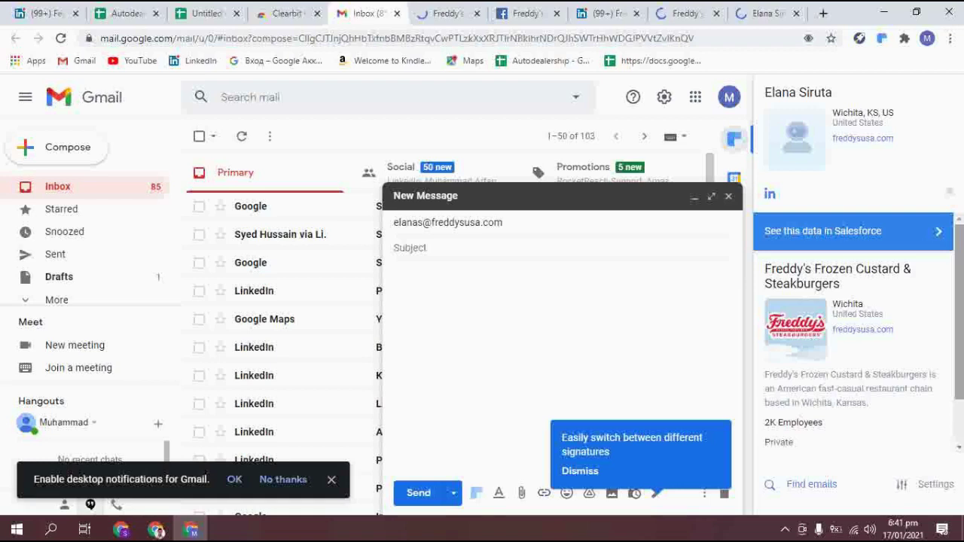
# - Switch to the Autodealership spreadsheet and copy the MINT dentistry company URL from Sheet6
pyautogui.click(158, 7)
pyautogui.click(200, 11)
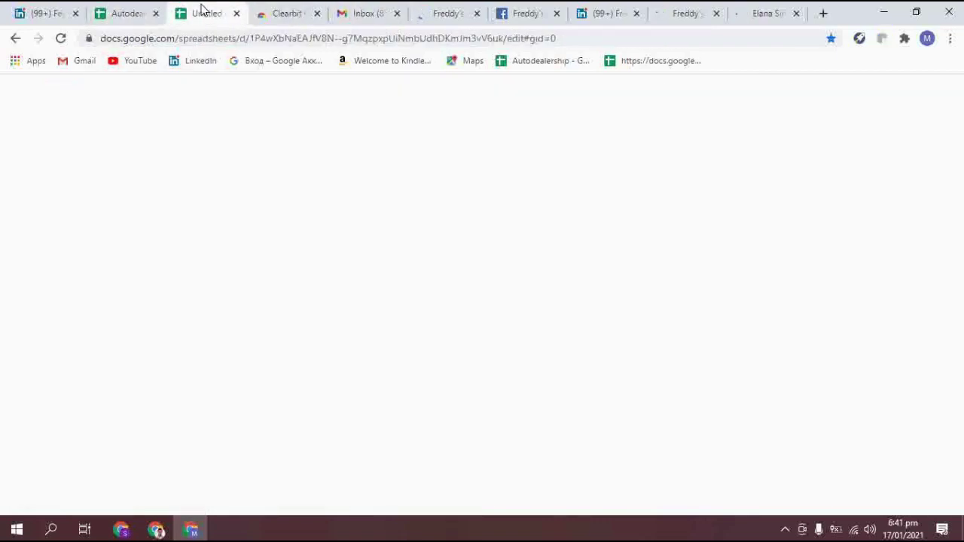
pyautogui.click(143, 9)
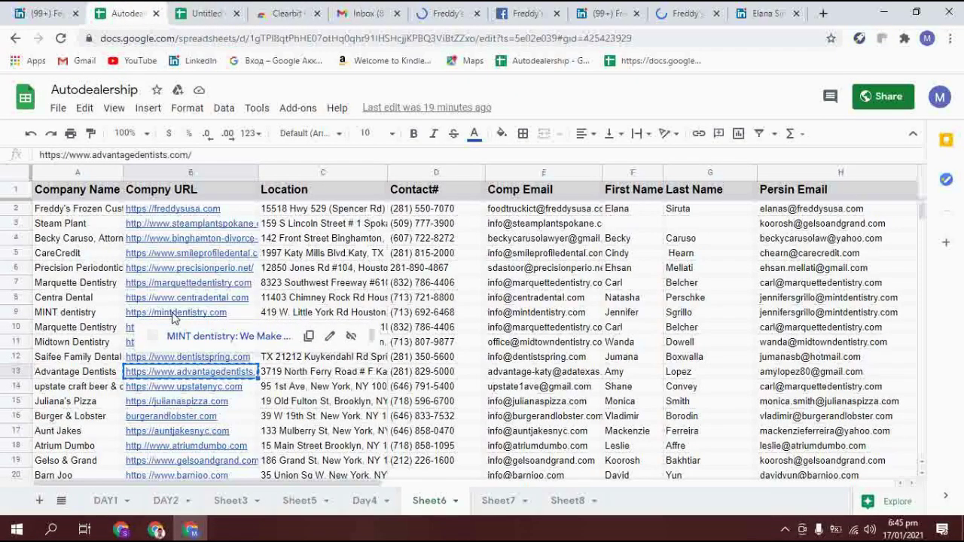
pyautogui.click(172, 314)
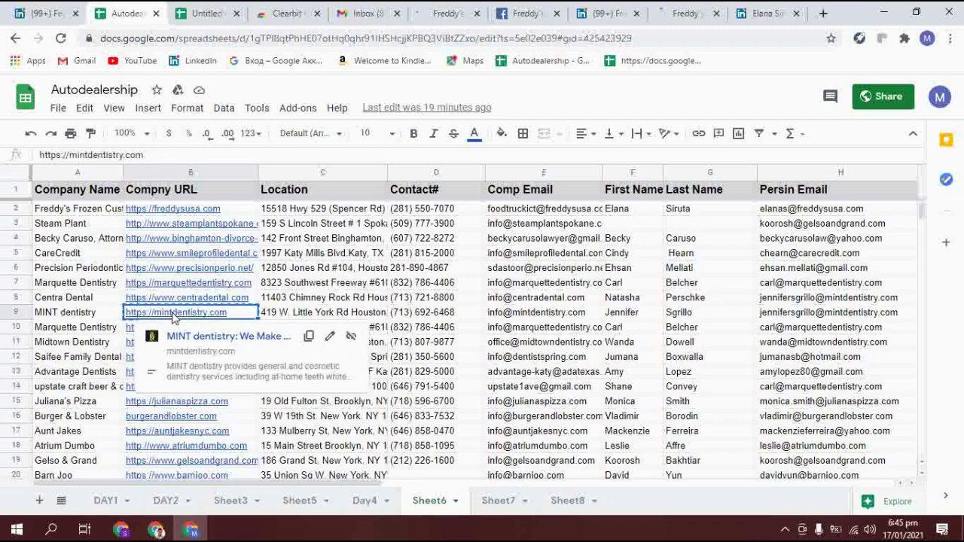
pyautogui.click(366, 13)
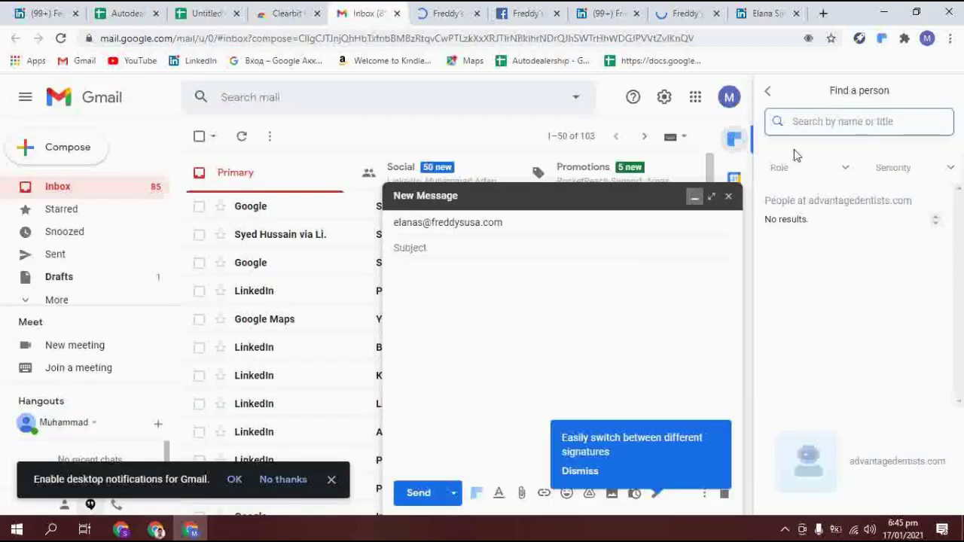
pyautogui.click(768, 93)
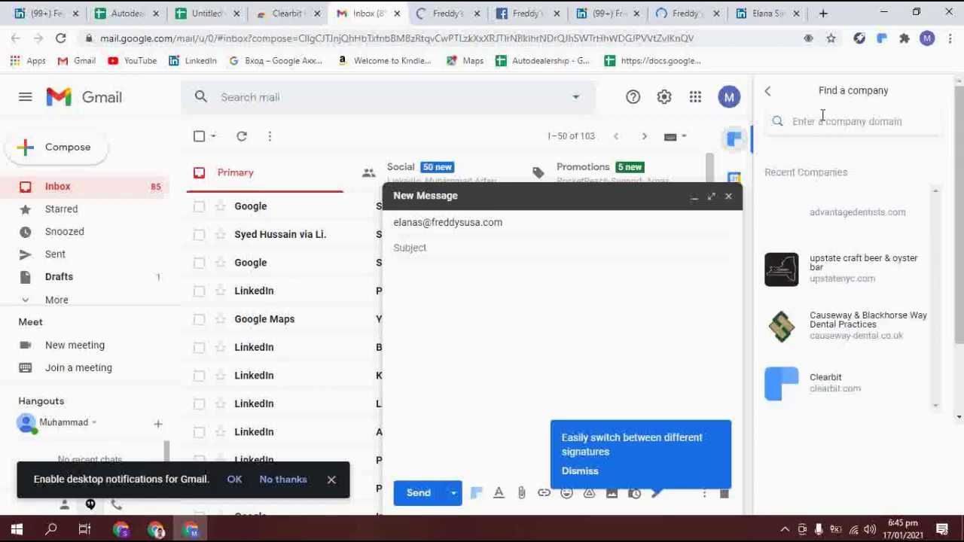
pyautogui.write('https://mintdentistry.com')
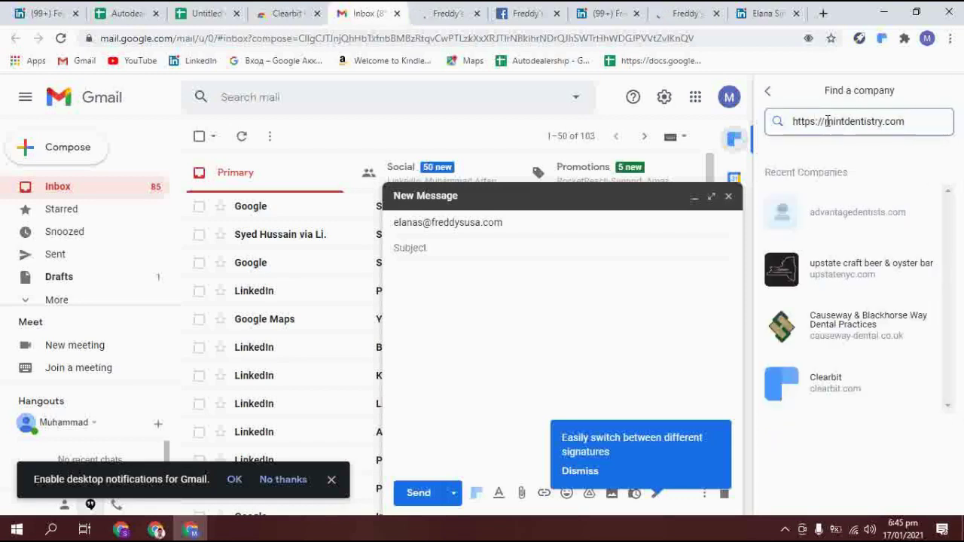
pyautogui.doubleClick(825, 121)
pyautogui.moveTo(824, 121); pyautogui.dragTo(823, 126)
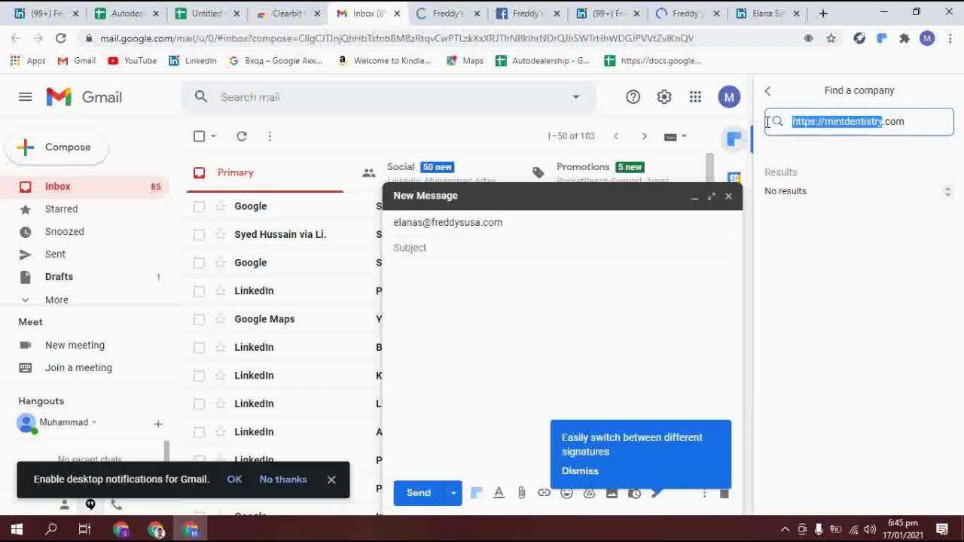
pyautogui.click(824, 123)
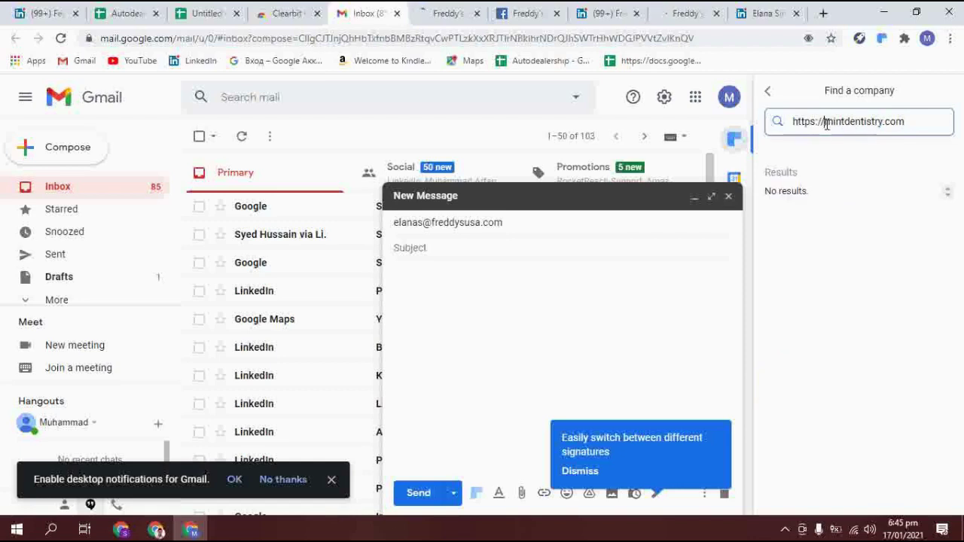
pyautogui.press('BackSpace')
pyautogui.press('BackSpace')
pyautogui.press('BackSpace')
pyautogui.press('BackSpace')
pyautogui.press('BackSpace')
pyautogui.press('BackSpace')
pyautogui.press('BackSpace')
pyautogui.press('BackSpace')
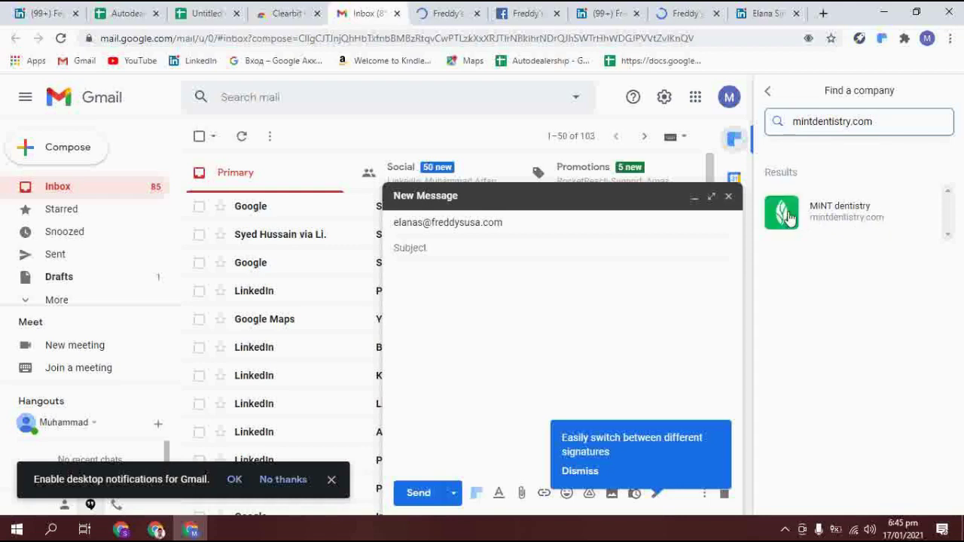
pyautogui.click(837, 210)
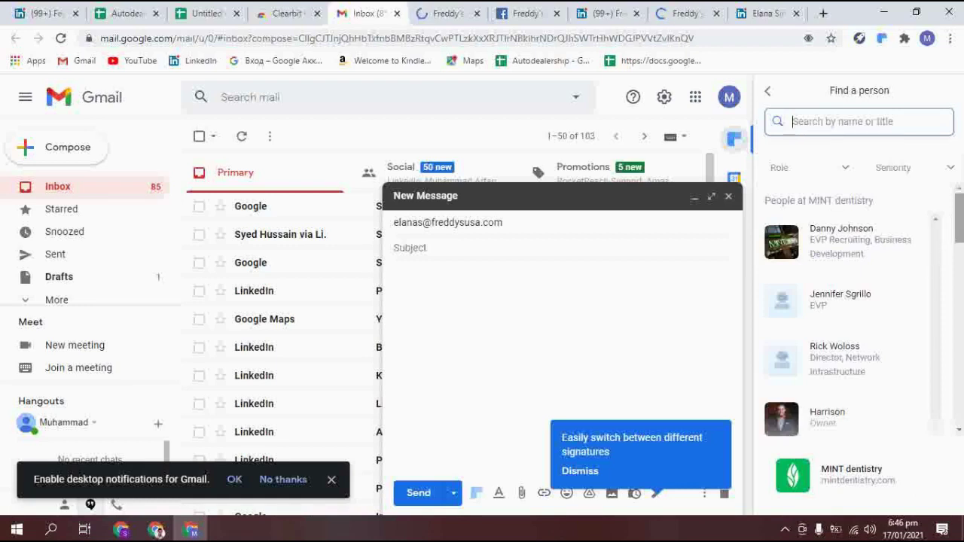
# - Examine the full list of people at MINT dentistry and their job titles to look for a suitable contact
pyautogui.scroll(-15, 858, 308)
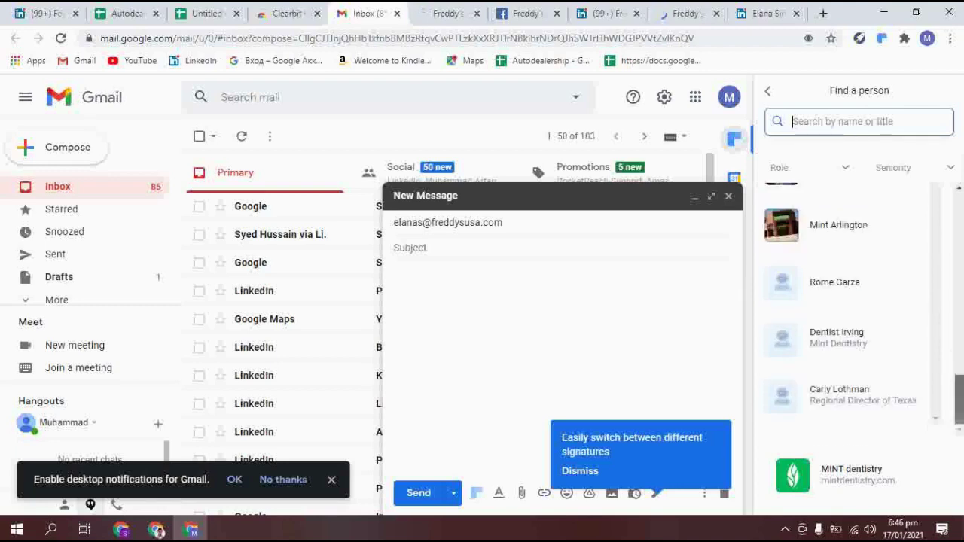
pyautogui.scroll(15, 851, 309)
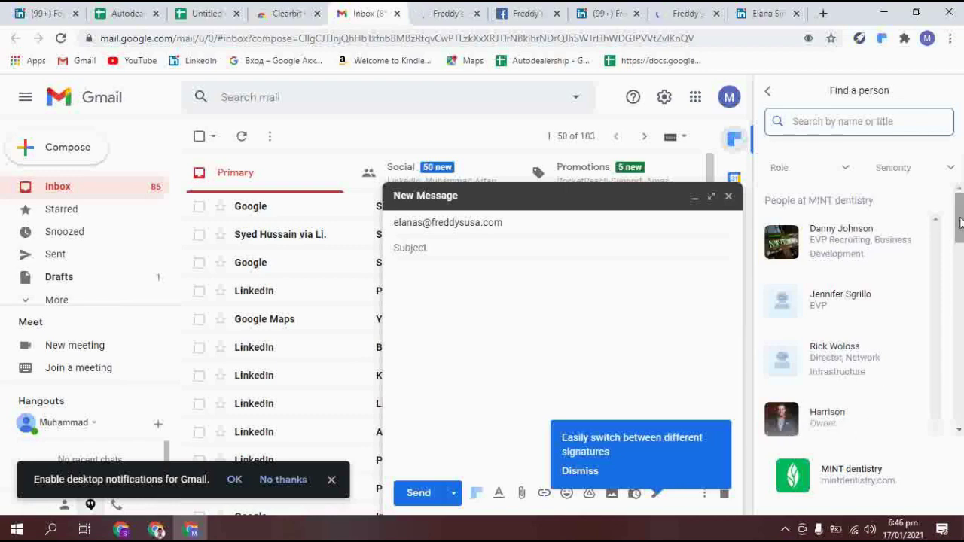
pyautogui.scroll(-2, 851, 308)
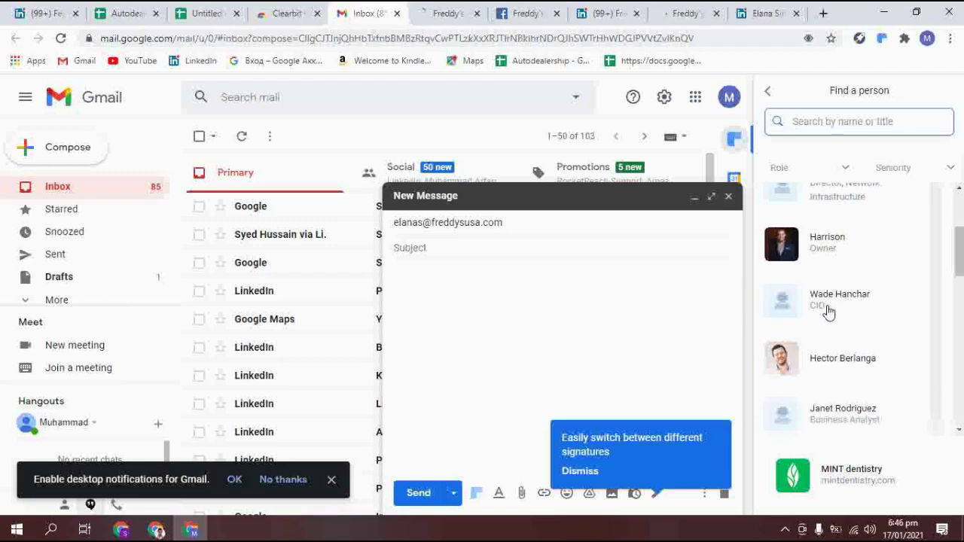
pyautogui.scroll(-2, 851, 309)
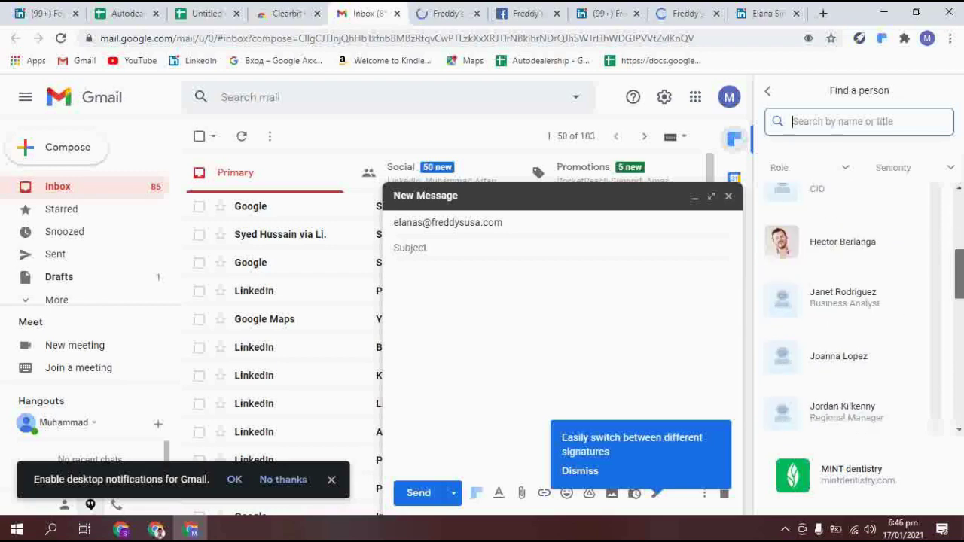
pyautogui.scroll(-1, 850, 309)
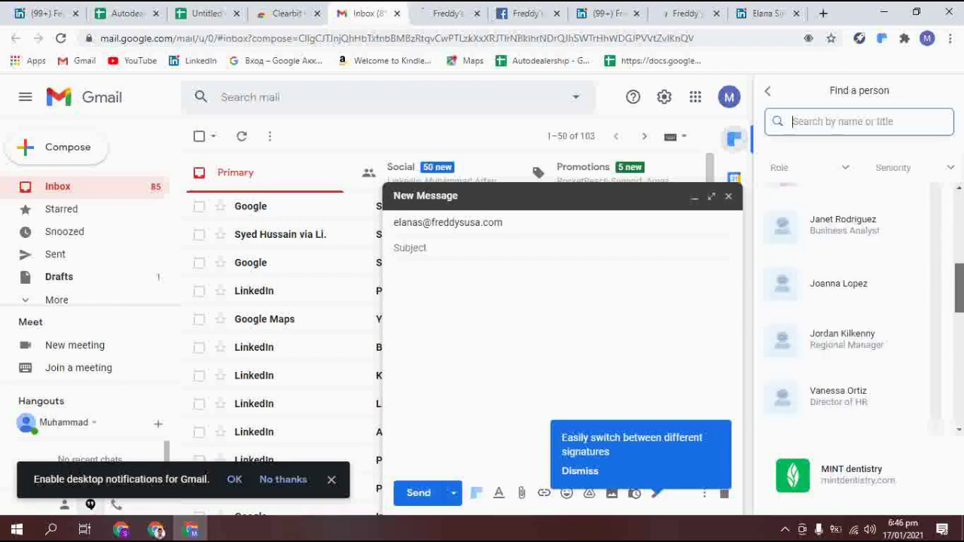
pyautogui.scroll(-3, 851, 309)
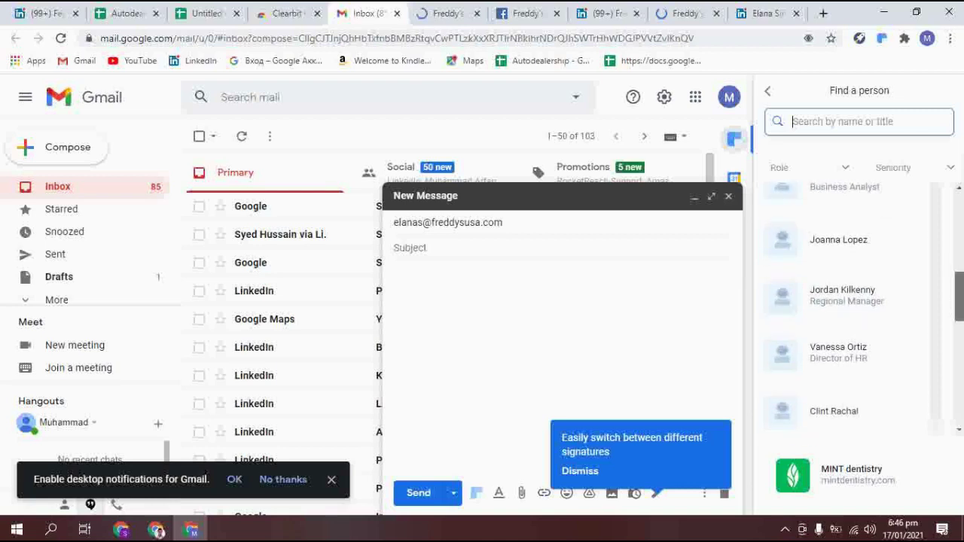
pyautogui.scroll(-3, 851, 309)
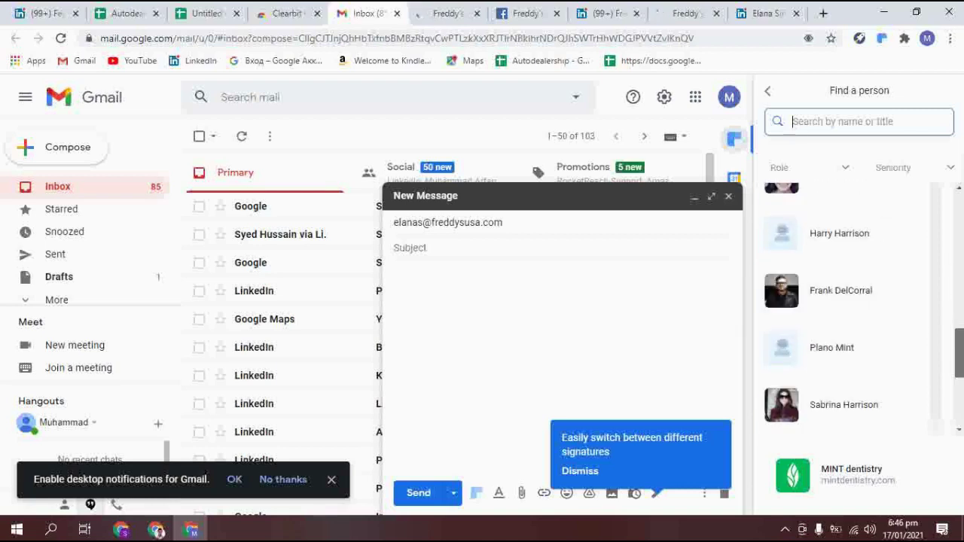
pyautogui.scroll(-3, 851, 309)
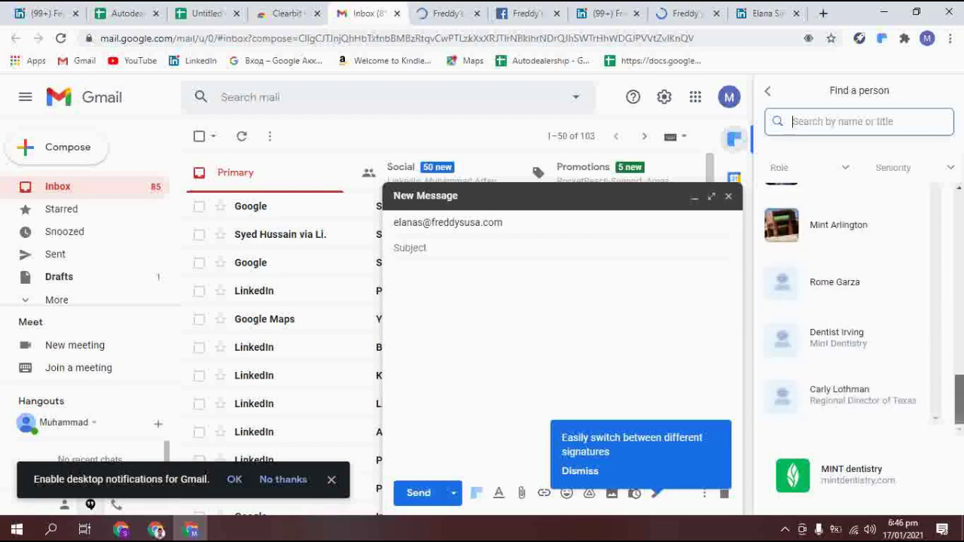
pyautogui.click(961, 259)
pyautogui.scroll(5, 960, 259)
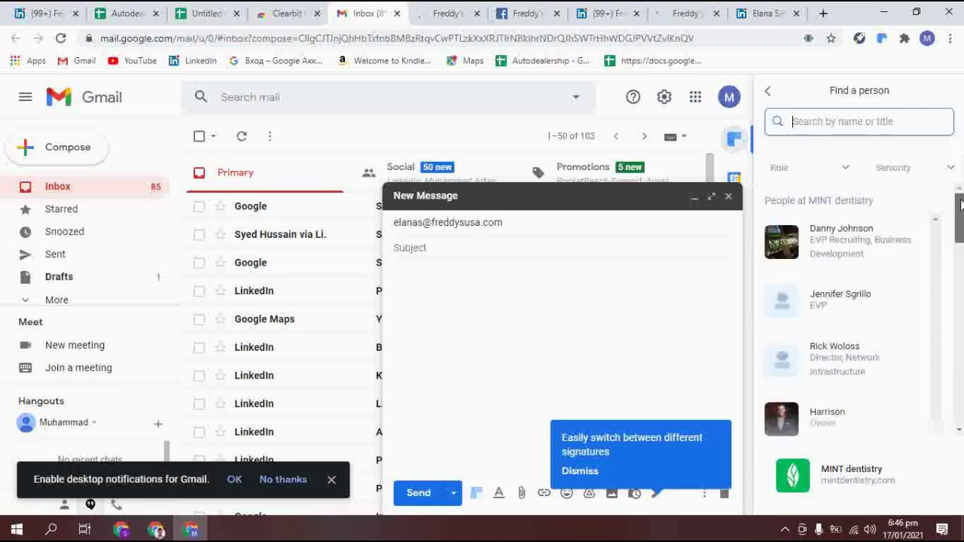
pyautogui.scroll(-4, 961, 259)
pyautogui.scroll(-4, 851, 309)
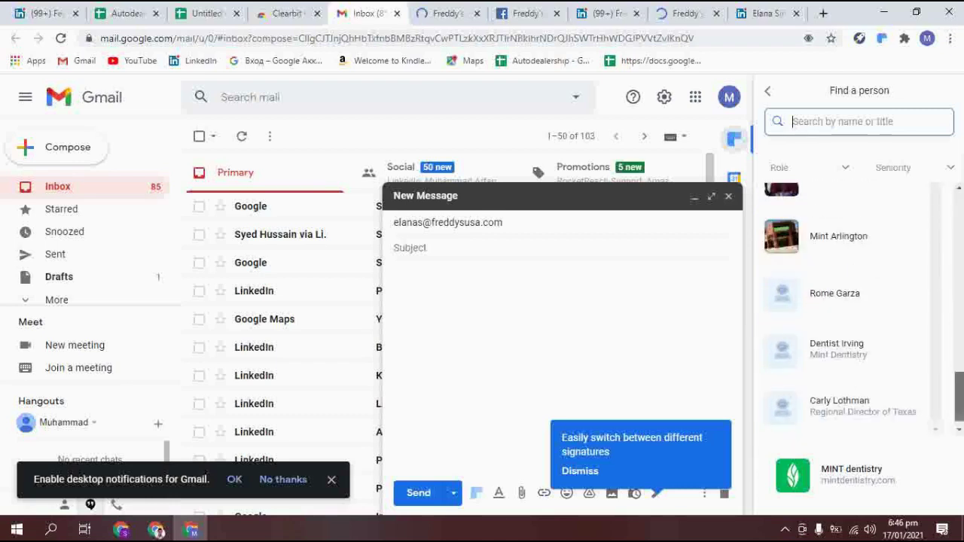
pyautogui.scroll(5, 850, 309)
pyautogui.scroll(3, 851, 309)
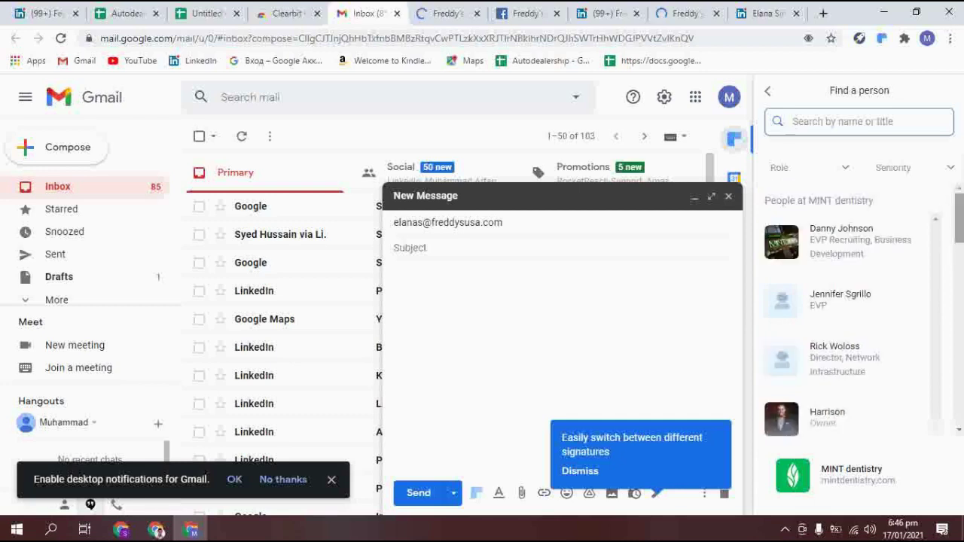
pyautogui.scroll(-2, 851, 309)
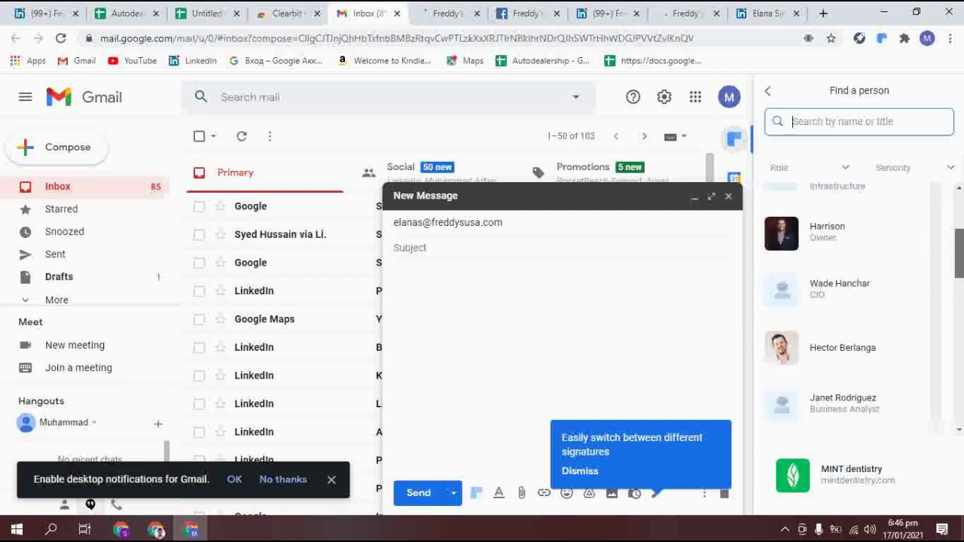
# - Open the contact details of the person listed as Owner at MINT dentistry, and open their LinkedIn profile in a new tab
pyautogui.scroll(-2, 851, 309)
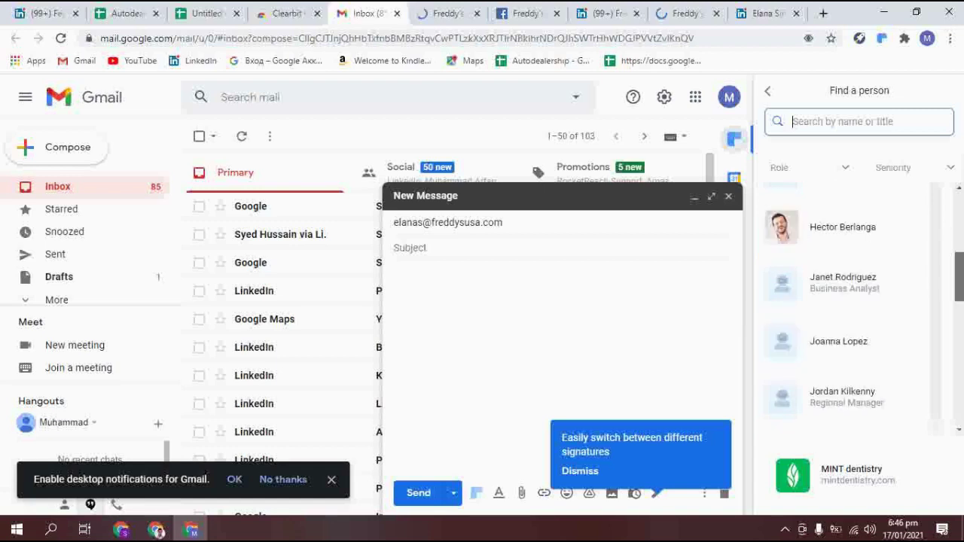
pyautogui.scroll(-9, 851, 308)
pyautogui.scroll(12, 851, 308)
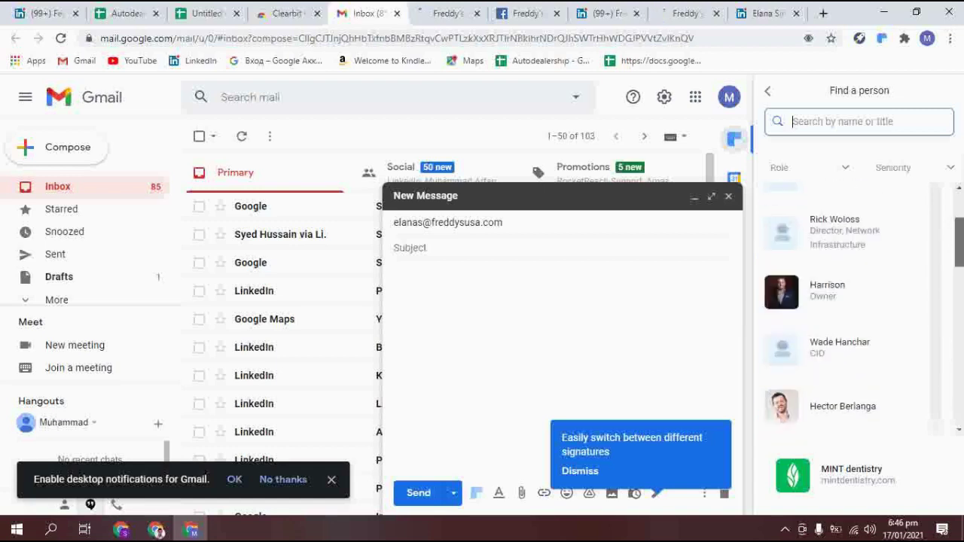
pyautogui.scroll(4, 851, 309)
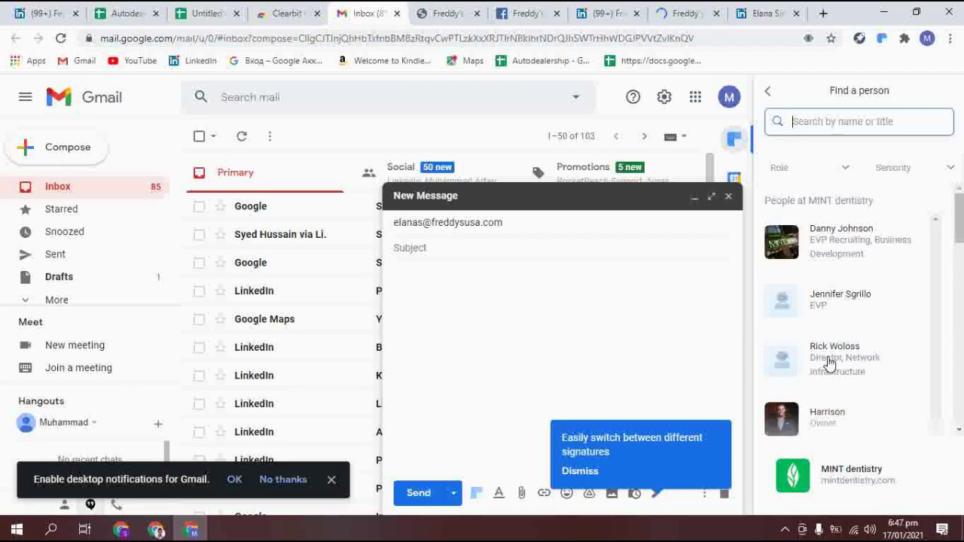
pyautogui.click(809, 420)
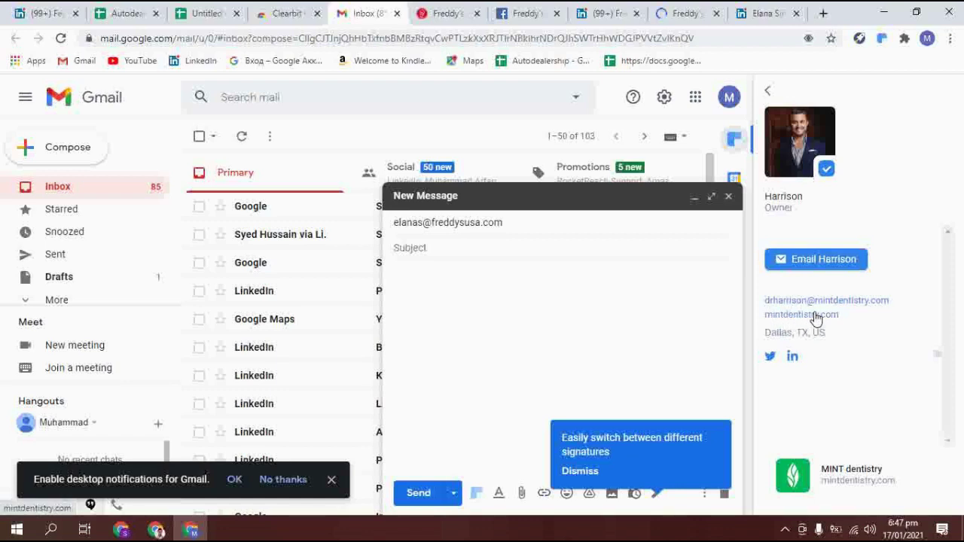
pyautogui.rightClick(792, 358)
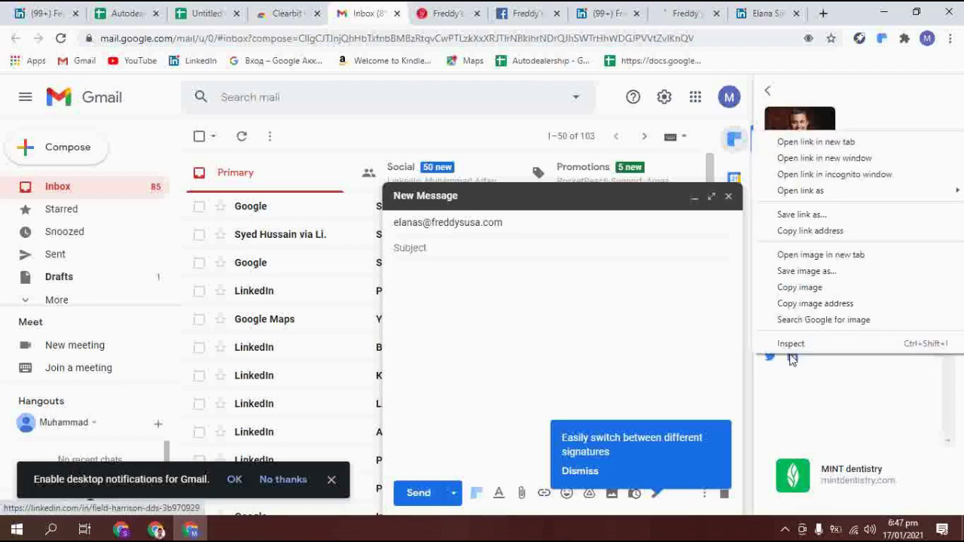
pyautogui.click(799, 143)
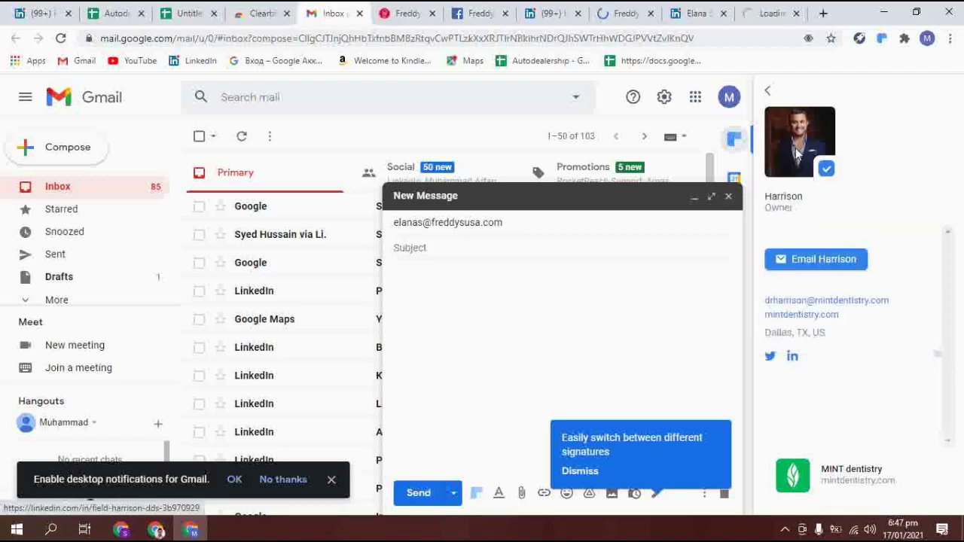